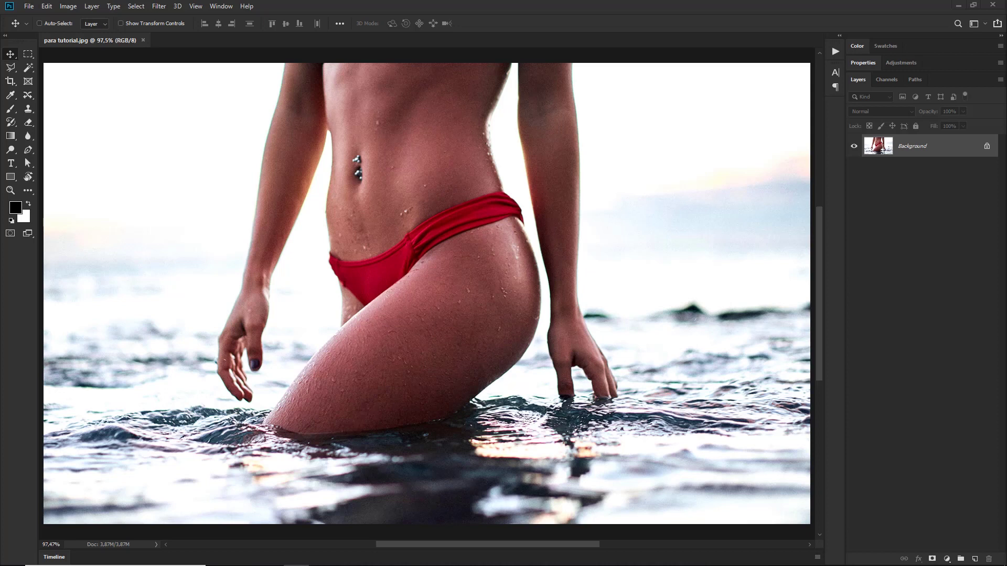
Place tatuagem.png from File Explorer onto the photo as a new layer over the hip.
{"action": "left_click_drag", "start_coordinate": [970, 42], "coordinate": [955, 65]}
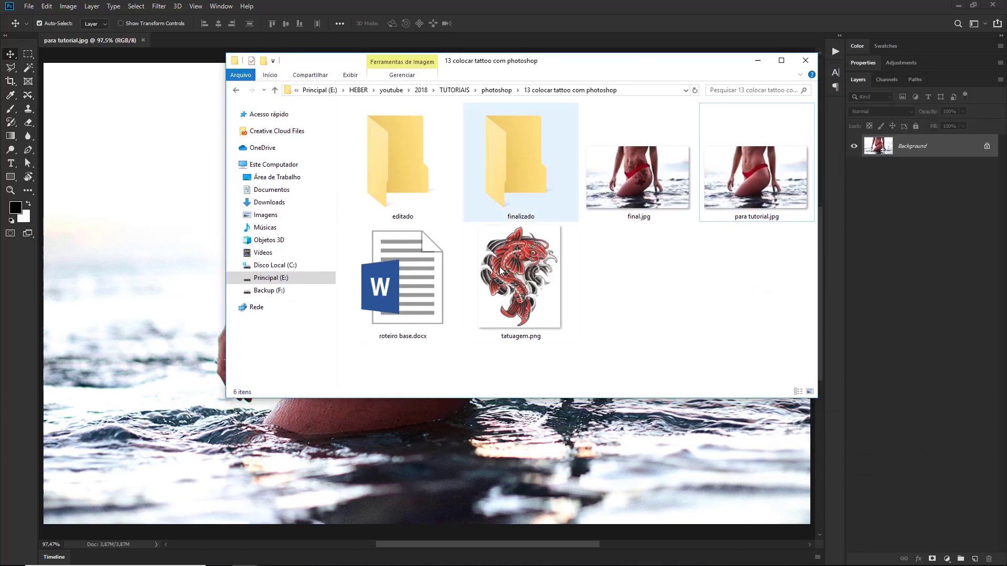
{"action": "left_click", "coordinate": [470, 264]}
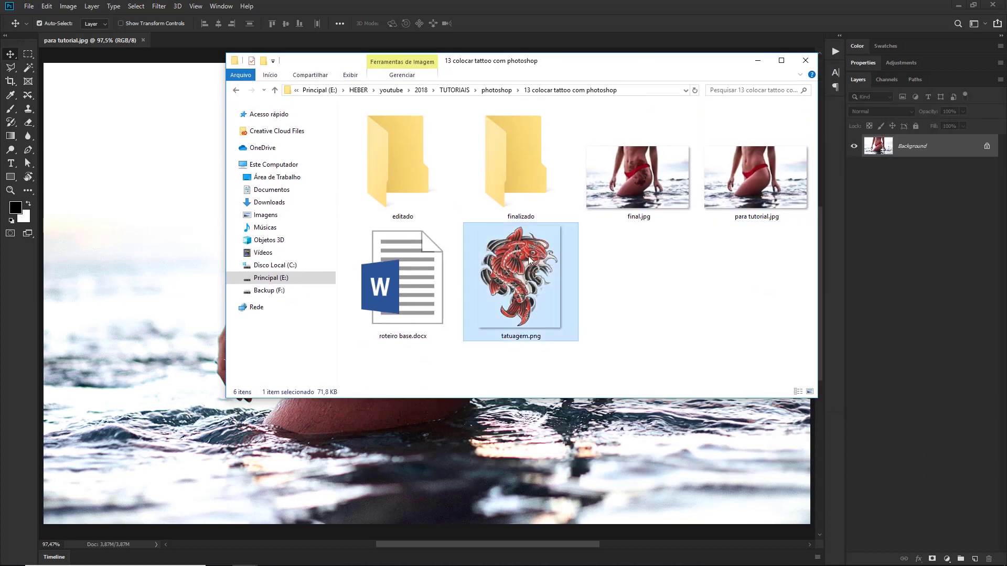
{"action": "mouse_move", "coordinate": [519, 279]}
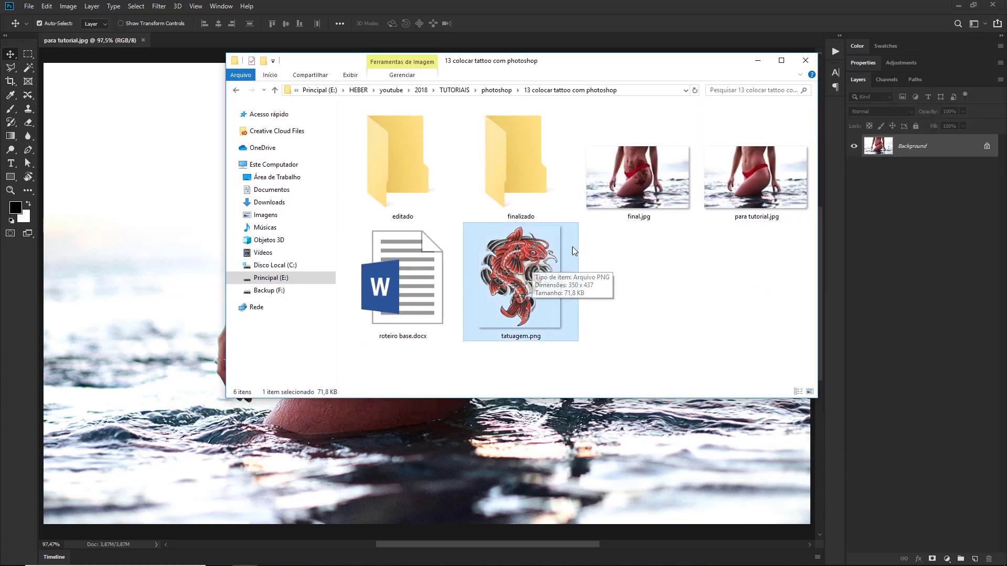
{"action": "left_click_drag", "start_coordinate": [581, 62], "coordinate": [740, 53]}
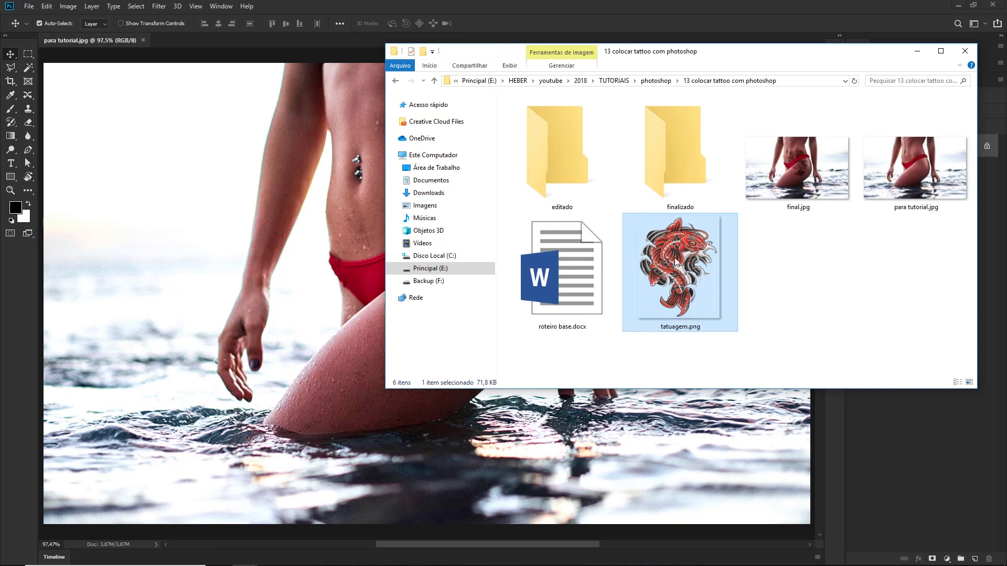
{"action": "mouse_move", "coordinate": [671, 257]}
{"action": "left_mouse_down"}
{"action": "mouse_move", "coordinate": [590, 222]}
{"action": "mouse_move", "coordinate": [298, 212]}
{"action": "left_mouse_up"}
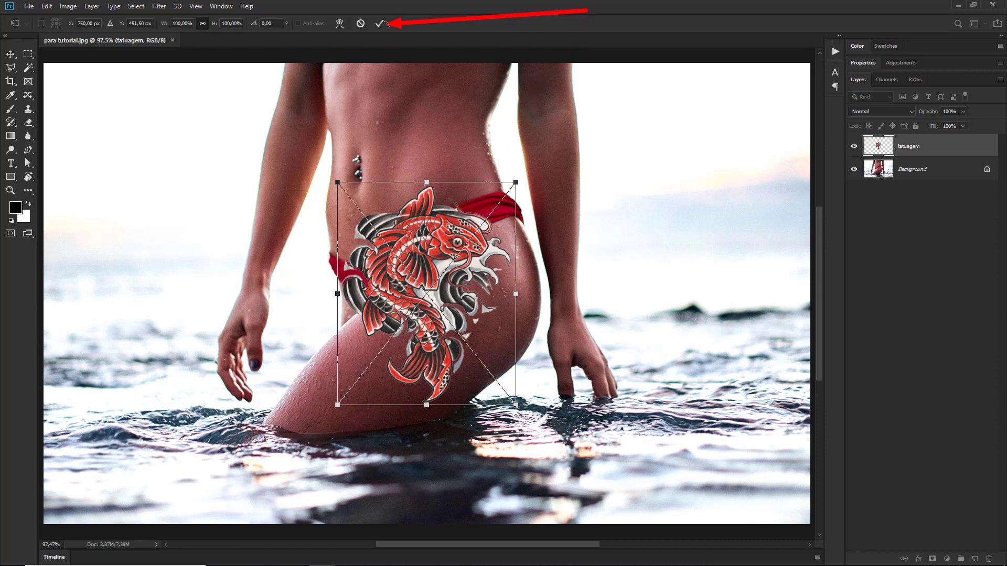
Commit the placed koi tattoo, zoom in on the hip, and start Free Transform.
{"action": "left_click", "coordinate": [379, 24]}
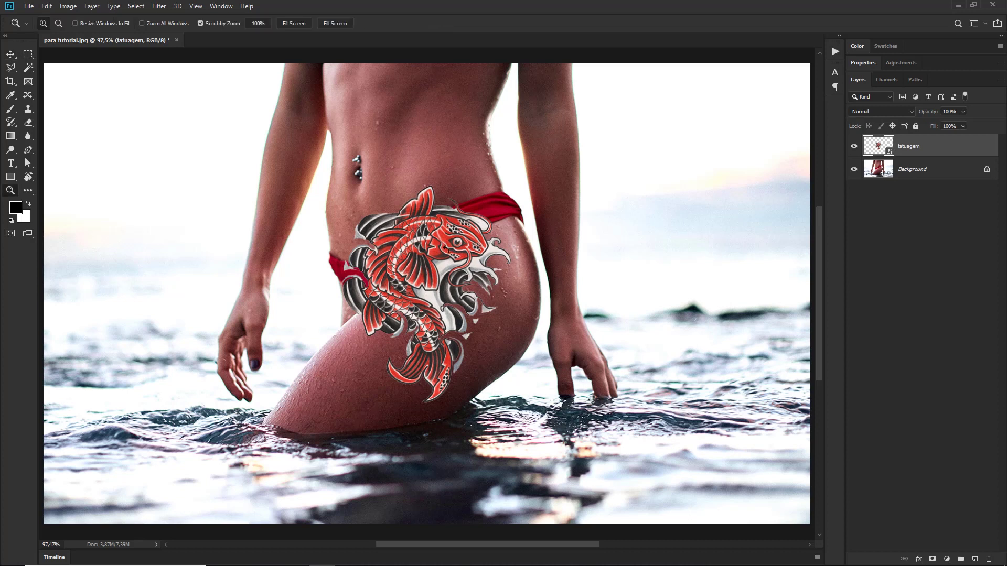
{"action": "left_click_drag", "start_coordinate": [441, 242], "coordinate": [455, 284]}
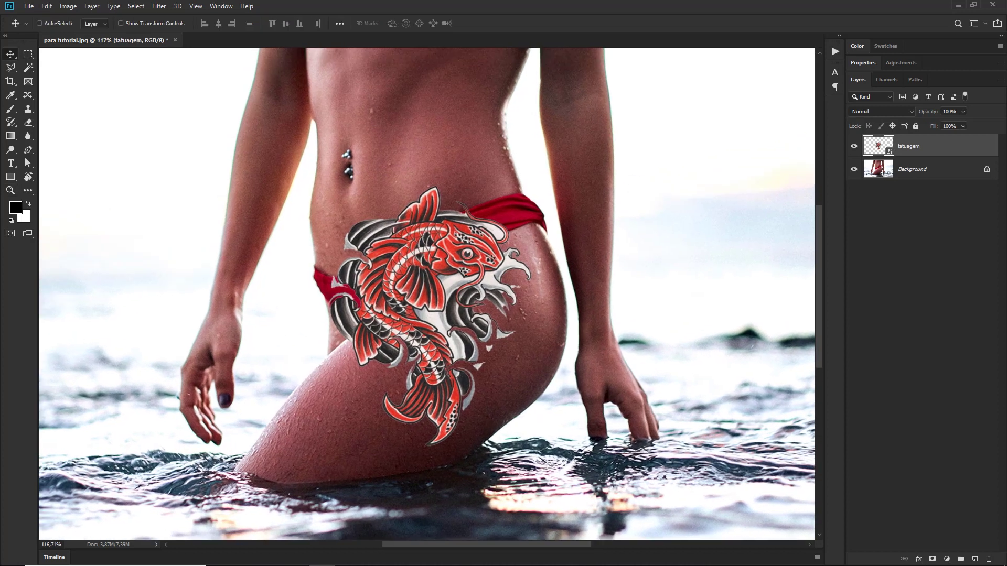
{"action": "key", "text": "ctrl"}
{"action": "key", "text": "ctrl+t"}
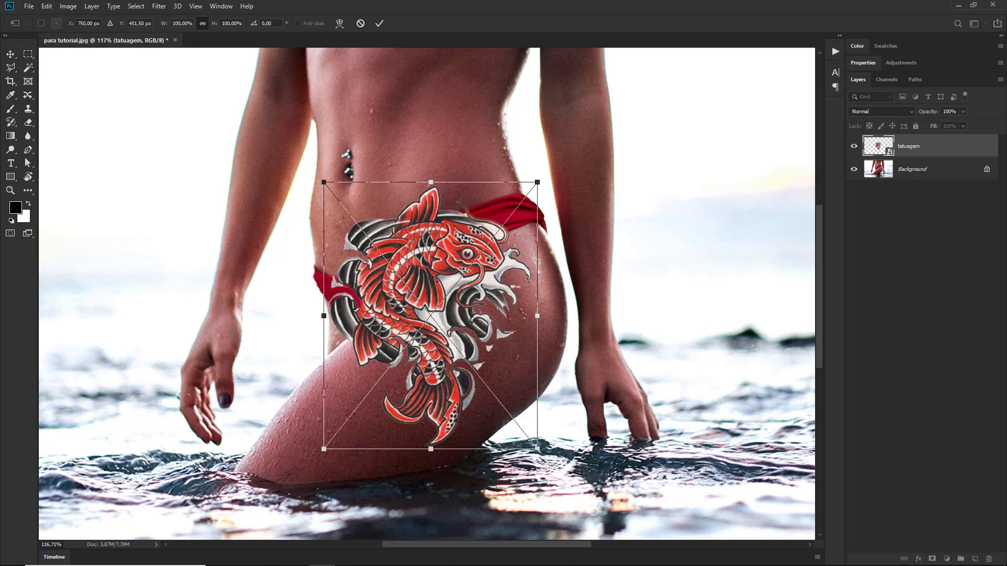
Raise the koi tattoo and warp its edges and tail to wrap the hip's curve.
{"action": "left_click_drag", "start_coordinate": [435, 278], "coordinate": [435, 237]}
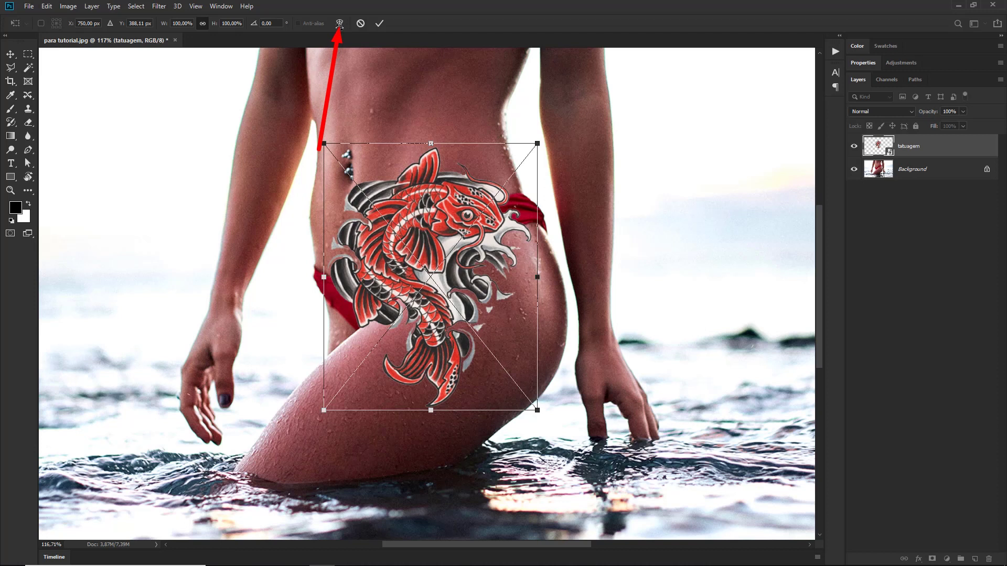
{"action": "left_click", "coordinate": [340, 23]}
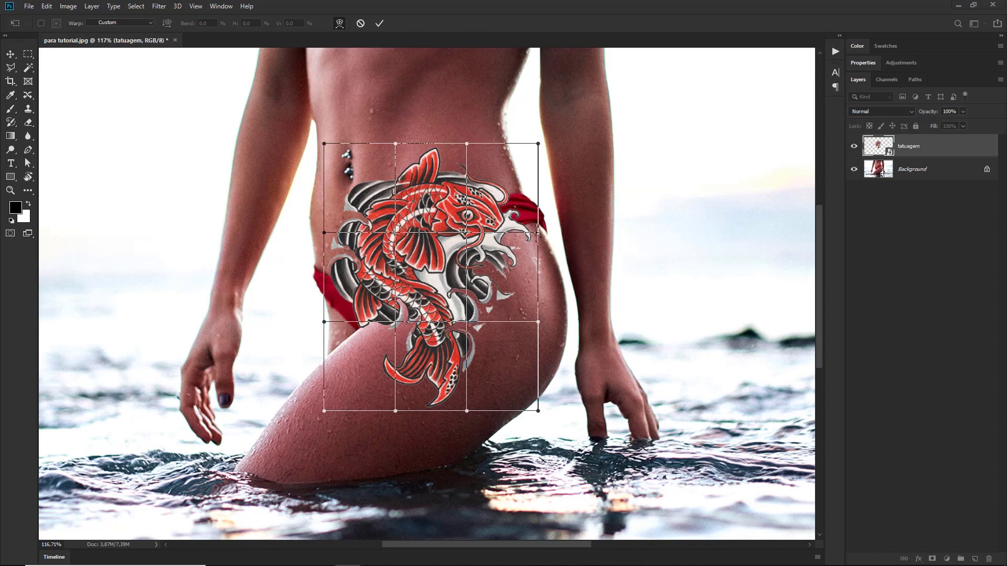
{"action": "left_click_drag", "start_coordinate": [538, 234], "coordinate": [550, 238]}
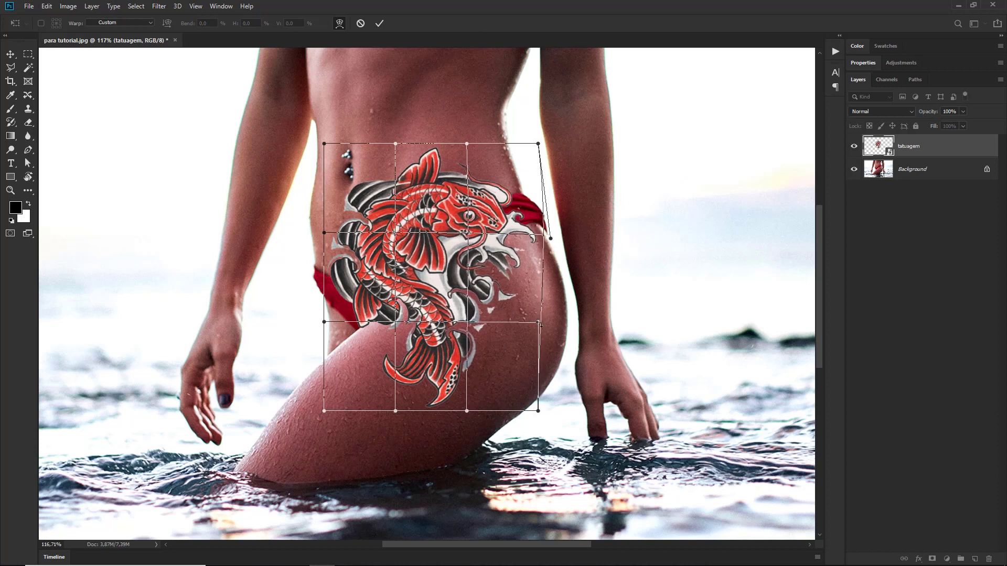
{"action": "left_click_drag", "start_coordinate": [539, 323], "coordinate": [578, 361]}
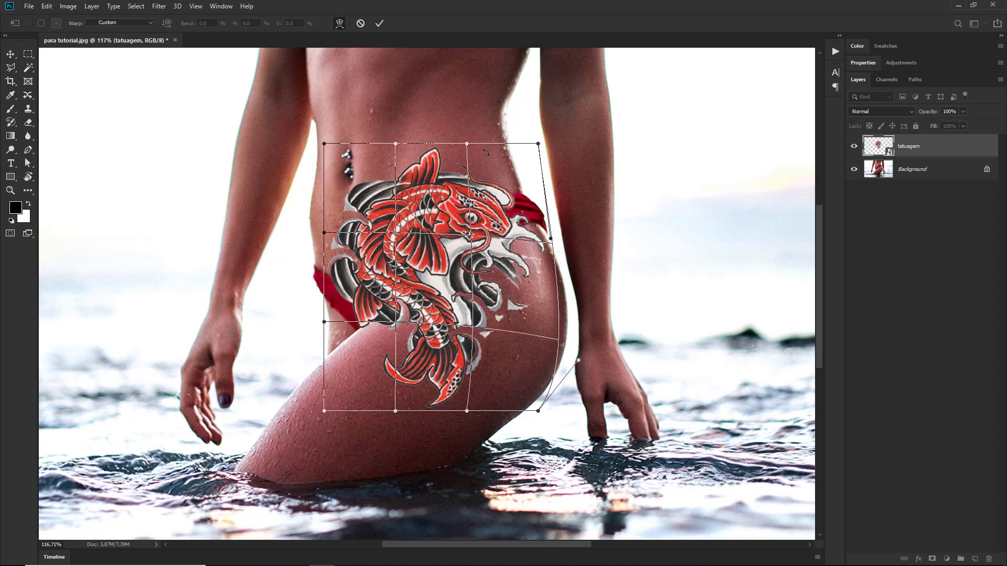
{"action": "left_click_drag", "start_coordinate": [467, 143], "coordinate": [469, 127]}
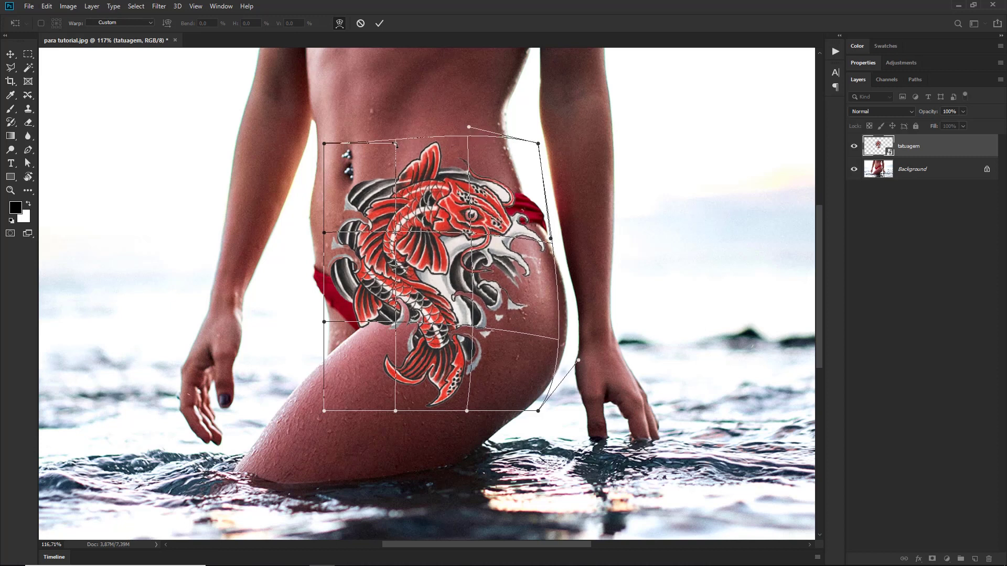
{"action": "left_click_drag", "start_coordinate": [396, 144], "coordinate": [397, 163]}
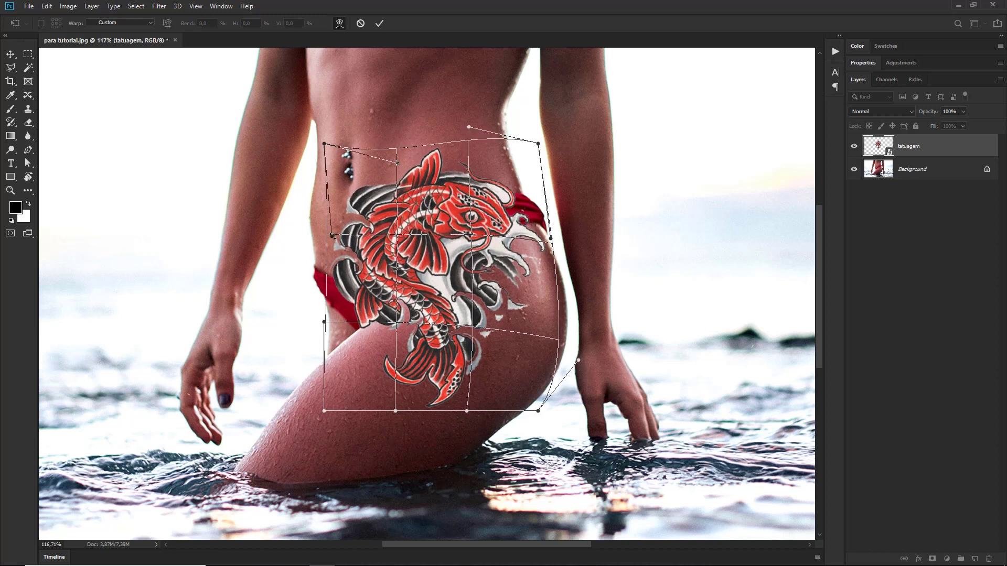
{"action": "left_click_drag", "start_coordinate": [327, 234], "coordinate": [339, 233]}
{"action": "left_click_drag", "start_coordinate": [326, 322], "coordinate": [339, 317]}
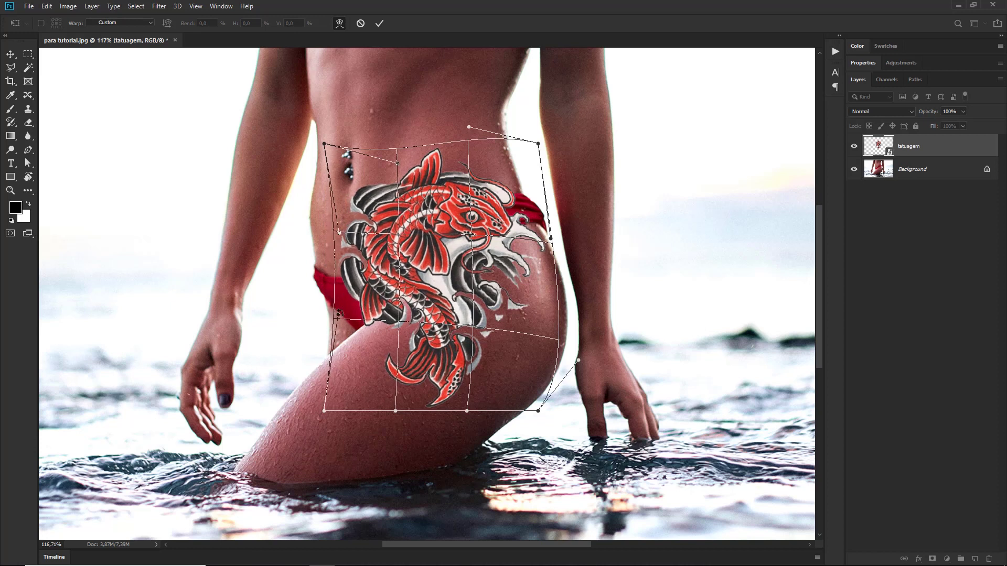
{"action": "left_click_drag", "start_coordinate": [394, 409], "coordinate": [366, 408]}
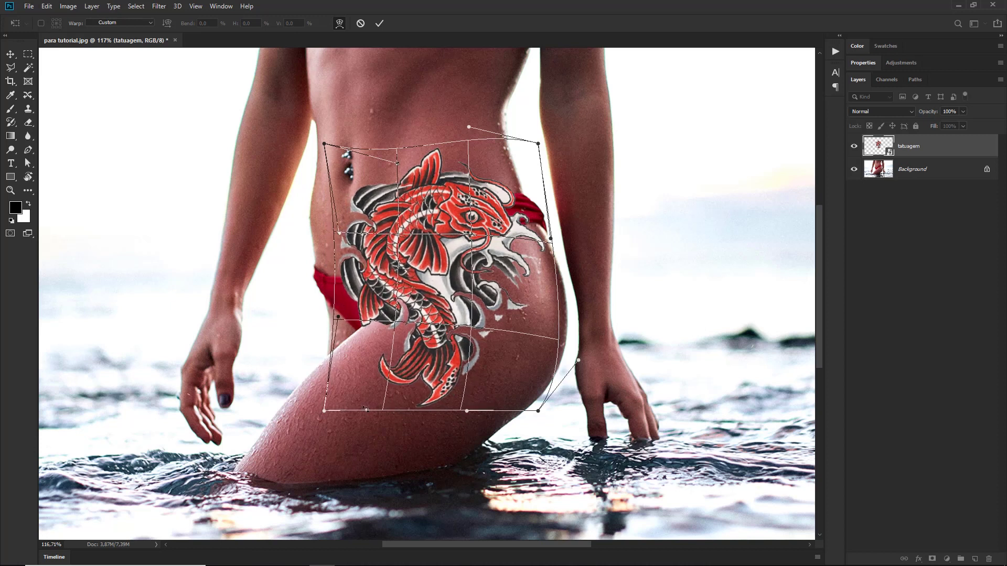
{"action": "left_click_drag", "start_coordinate": [338, 318], "coordinate": [354, 315]}
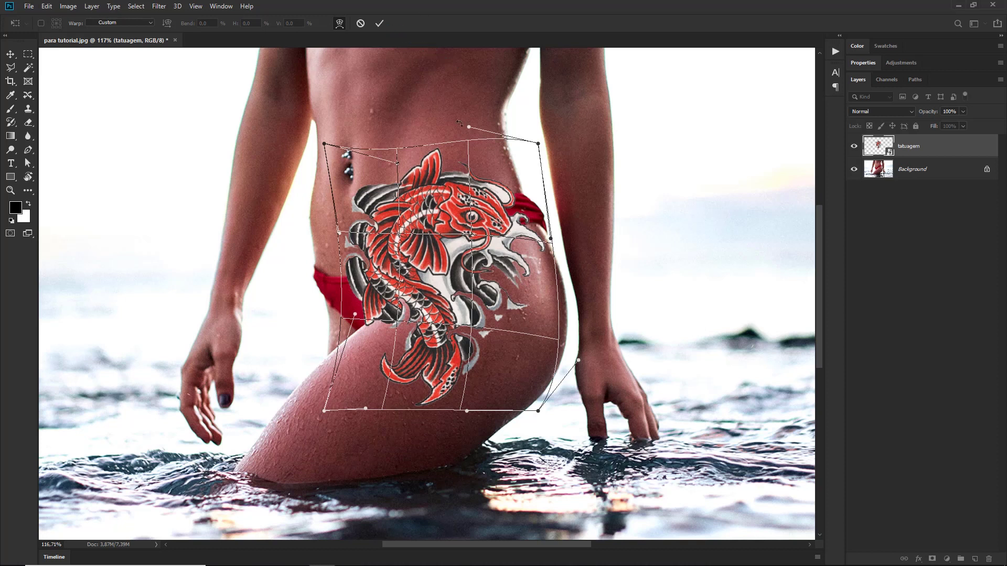
{"action": "key", "text": "Return"}
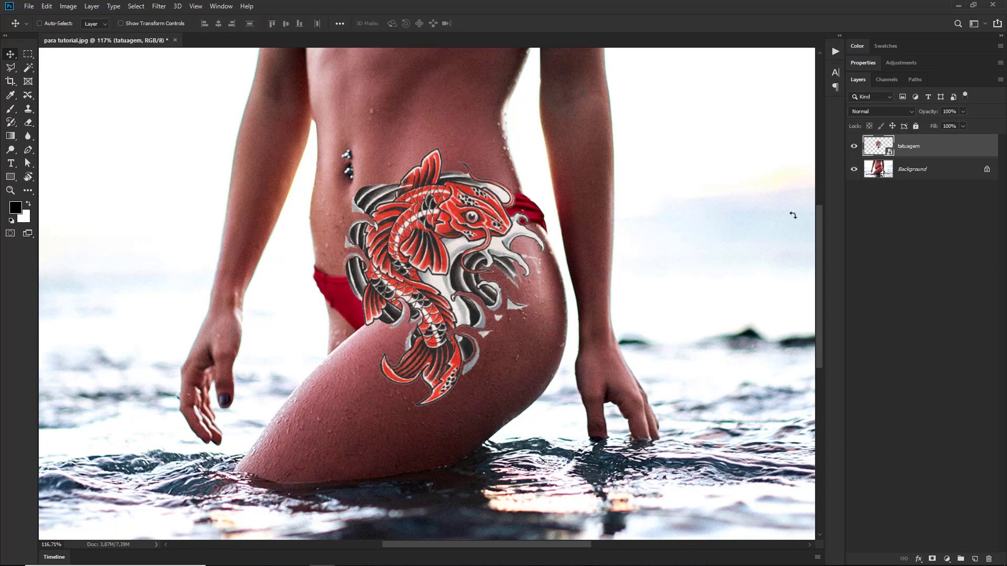
Set the tatuagem layer to Multiply blend mode and select the Background layer.
{"action": "key", "text": "ctrl"}
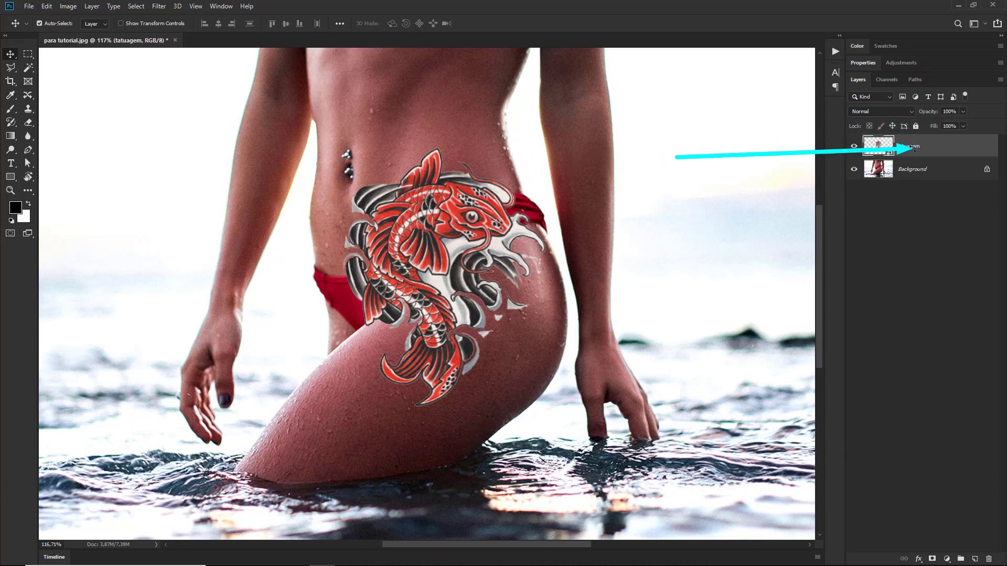
{"action": "left_click", "coordinate": [860, 112]}
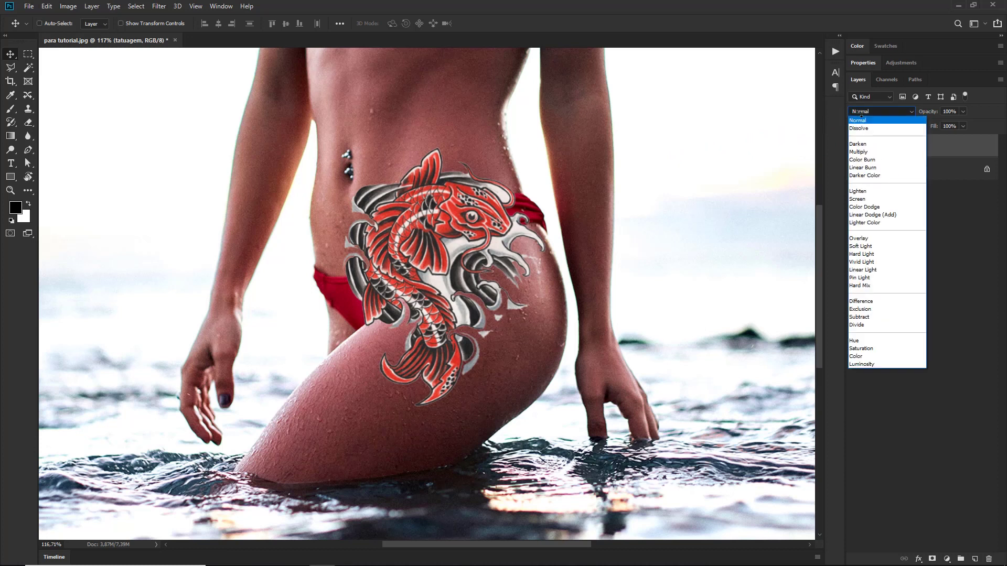
{"action": "left_click", "coordinate": [865, 151]}
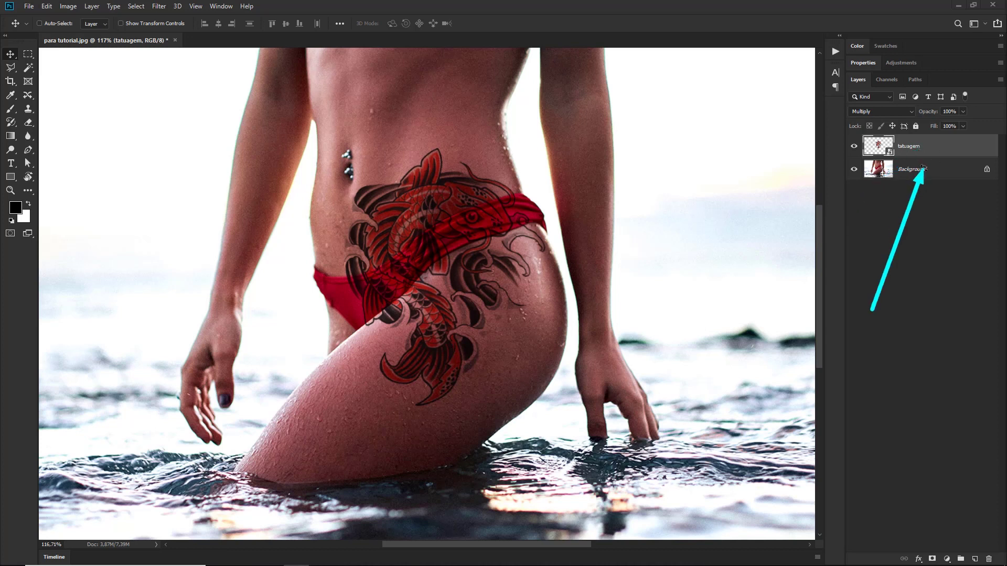
{"action": "left_click", "coordinate": [923, 173]}
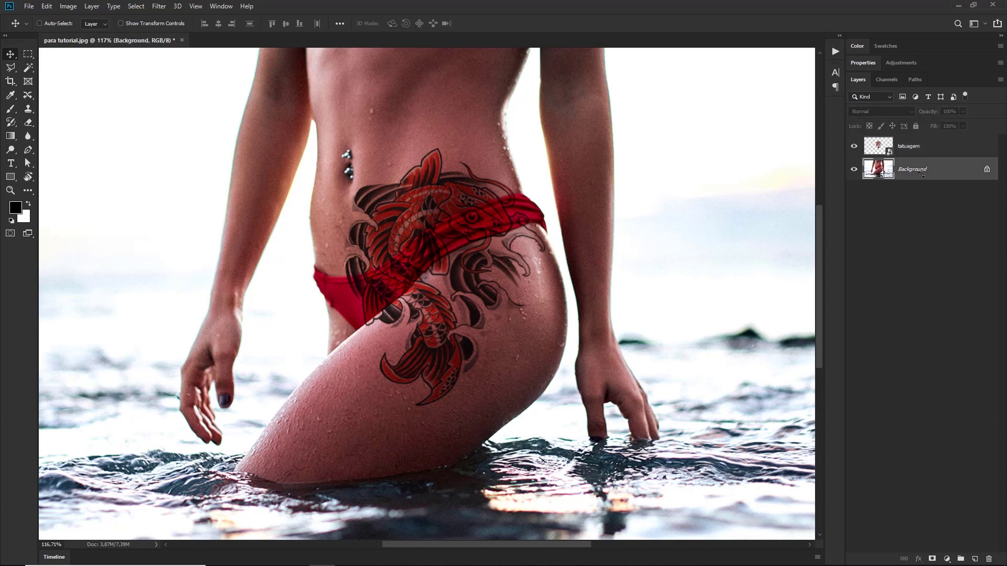
Duplicate the Background photo layer as Background copy with Ctrl+J.
{"action": "key", "text": "ctrl+j"}
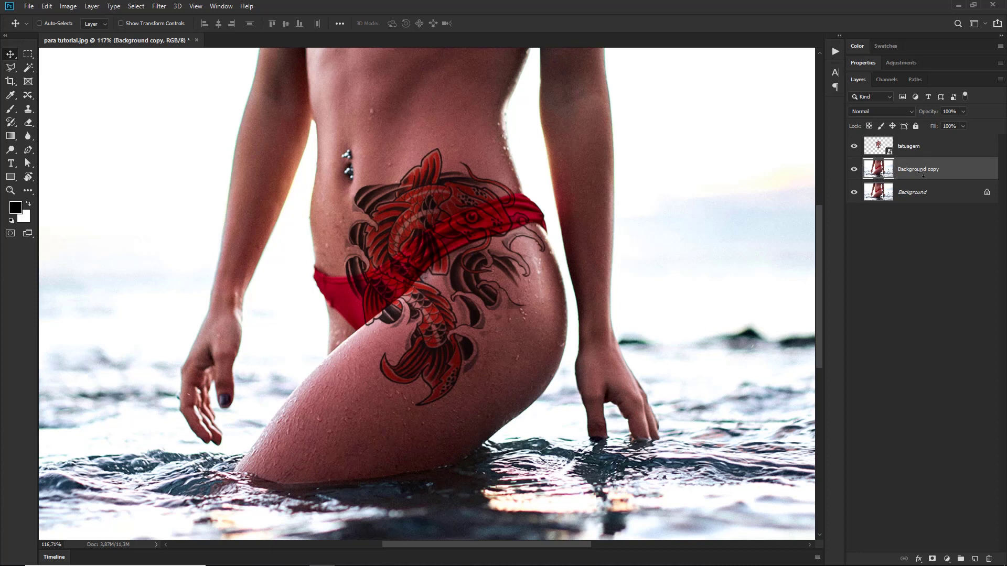
{"action": "key", "text": "ctrl"}
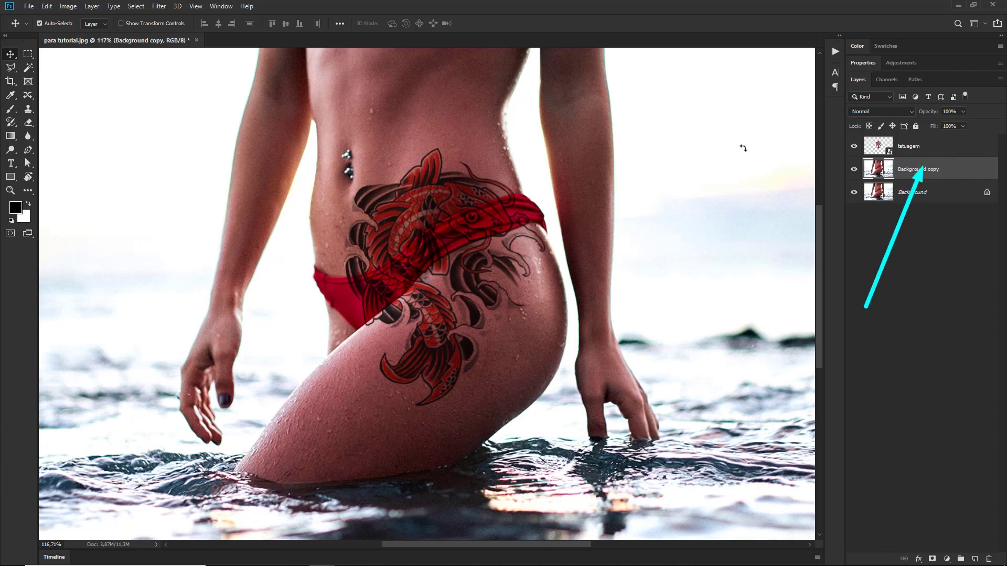
Apply a High Pass filter with a 10-pixel radius to Background copy.
{"action": "left_click", "coordinate": [160, 7]}
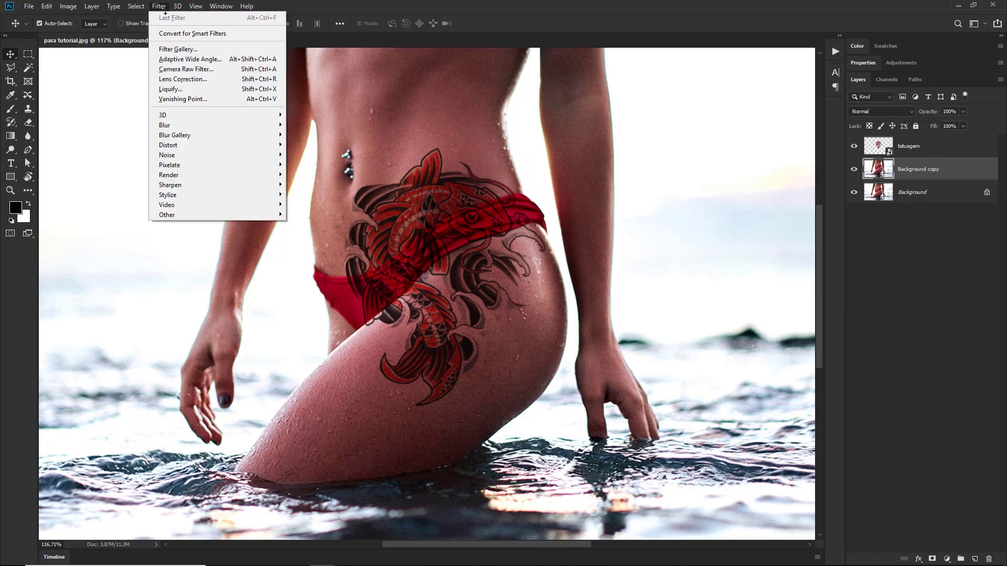
{"action": "mouse_move", "coordinate": [213, 215]}
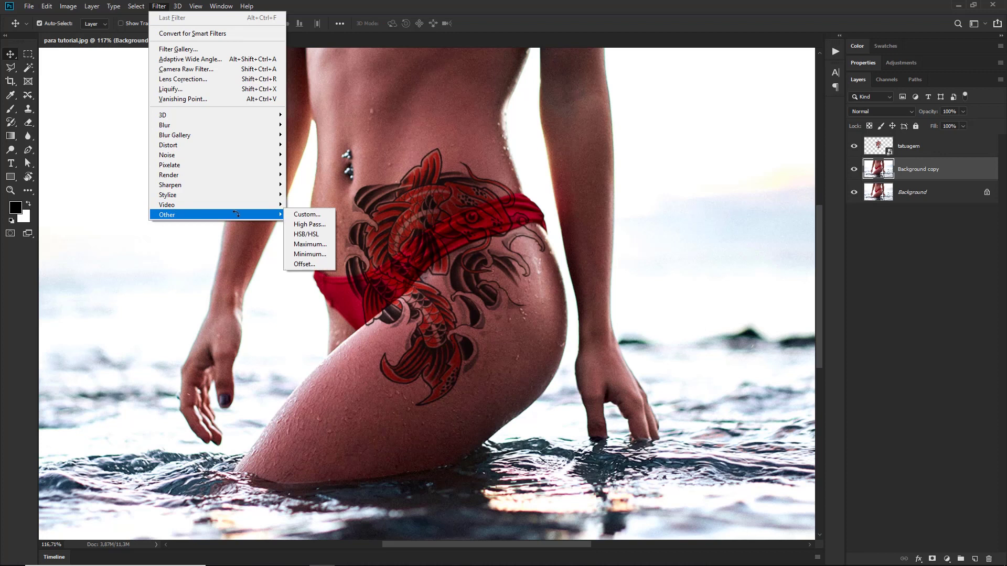
{"action": "left_click", "coordinate": [312, 224]}
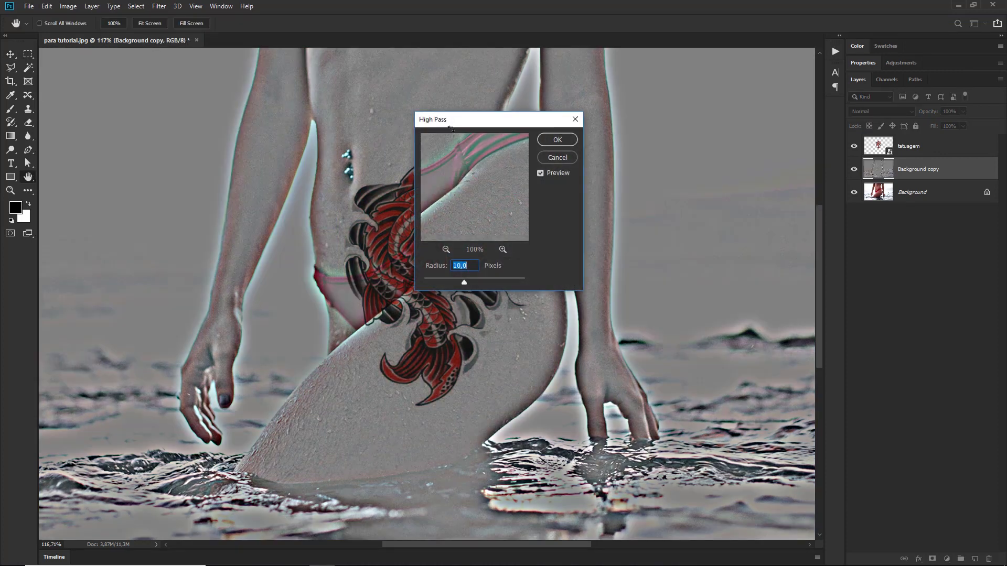
{"action": "left_click_drag", "start_coordinate": [450, 128], "coordinate": [632, 113]}
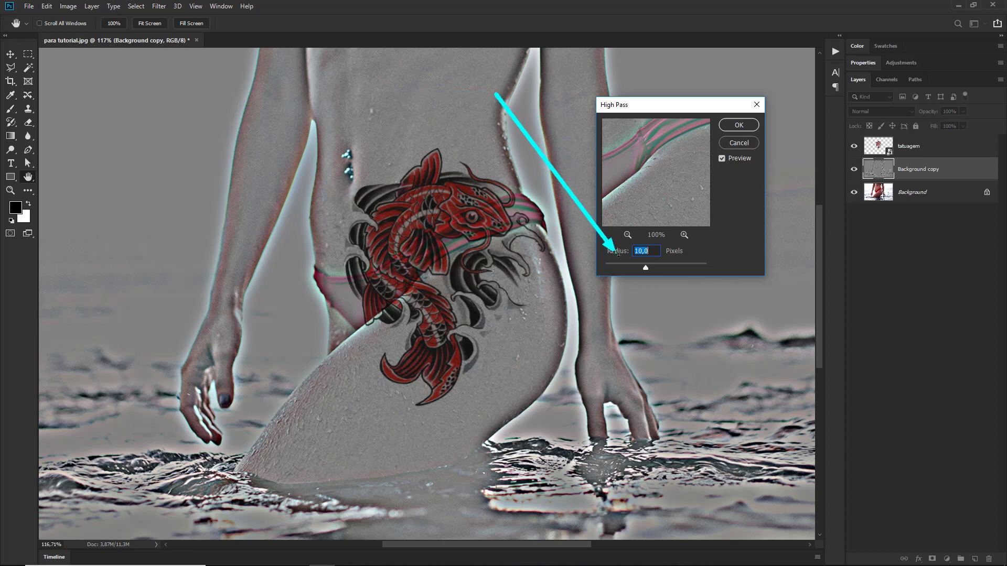
{"action": "mouse_move", "coordinate": [613, 268]}
{"action": "left_mouse_down"}
{"action": "mouse_move", "coordinate": [658, 266]}
{"action": "mouse_move", "coordinate": [618, 265]}
{"action": "left_mouse_up"}
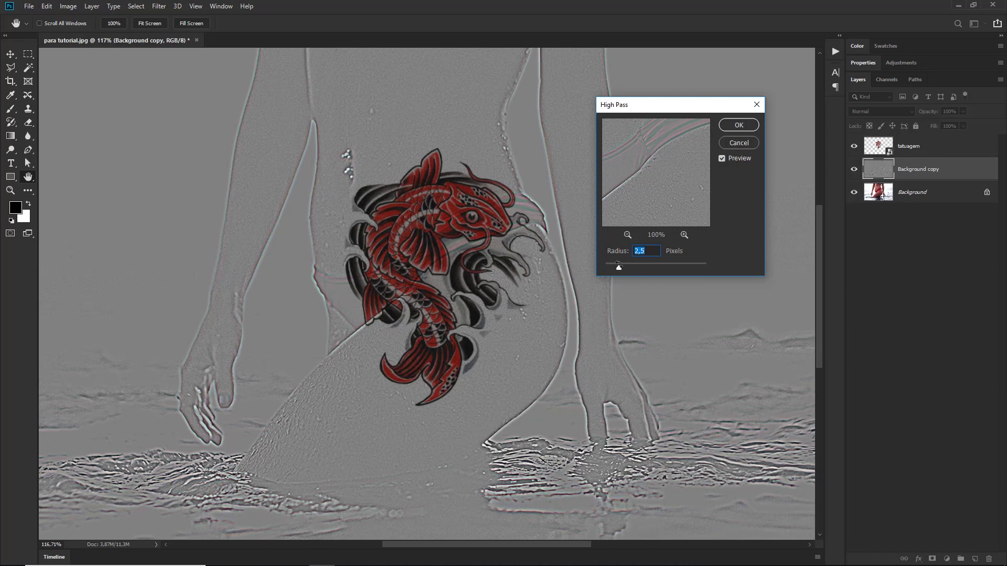
{"action": "left_click_drag", "start_coordinate": [618, 266], "coordinate": [625, 268]}
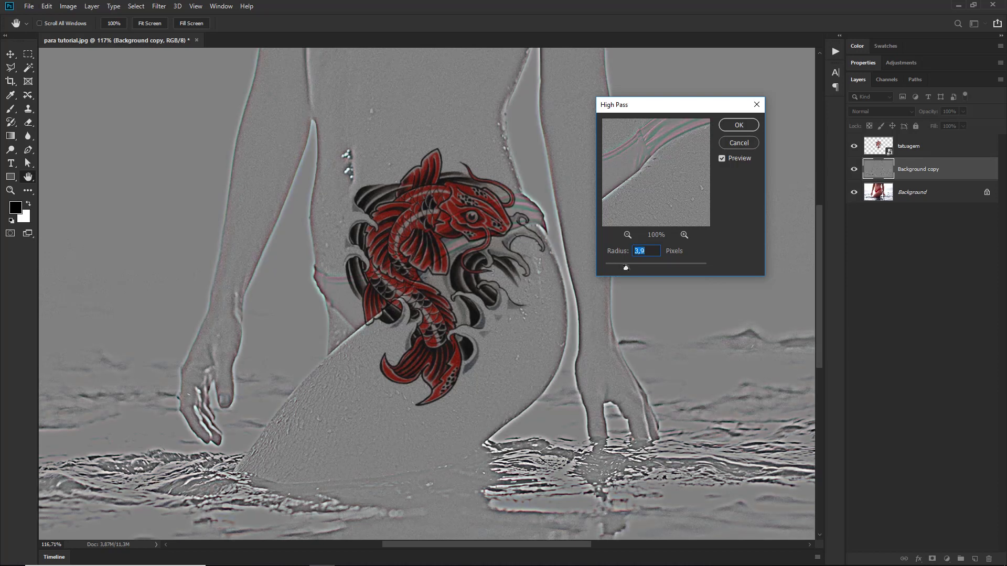
{"action": "type", "text": "10"}
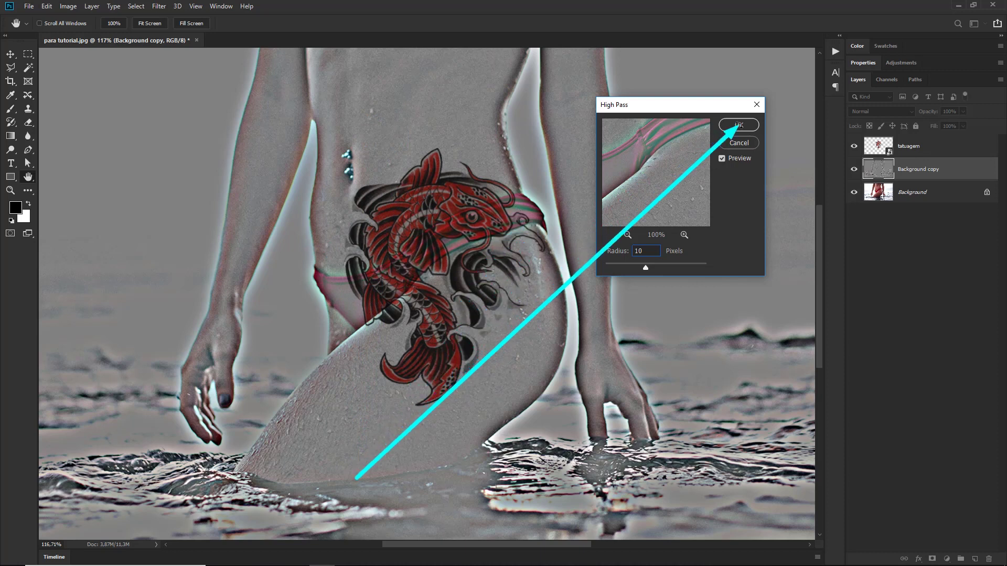
{"action": "left_click", "coordinate": [738, 125]}
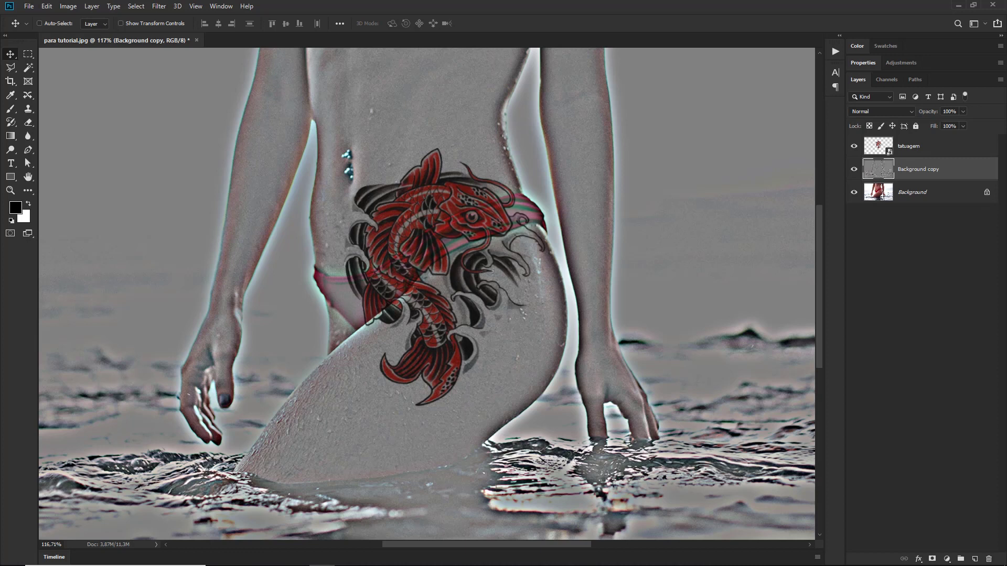
Boost Background copy's contrast with Levels 58/217 and stack it above tatuagem.
{"action": "key", "text": "ctrl"}
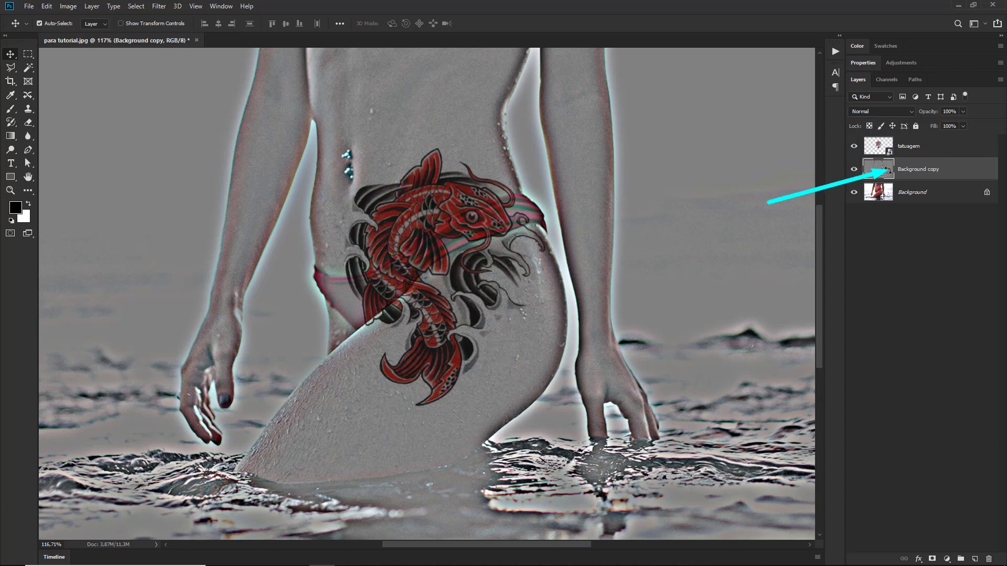
{"action": "left_click", "coordinate": [68, 7]}
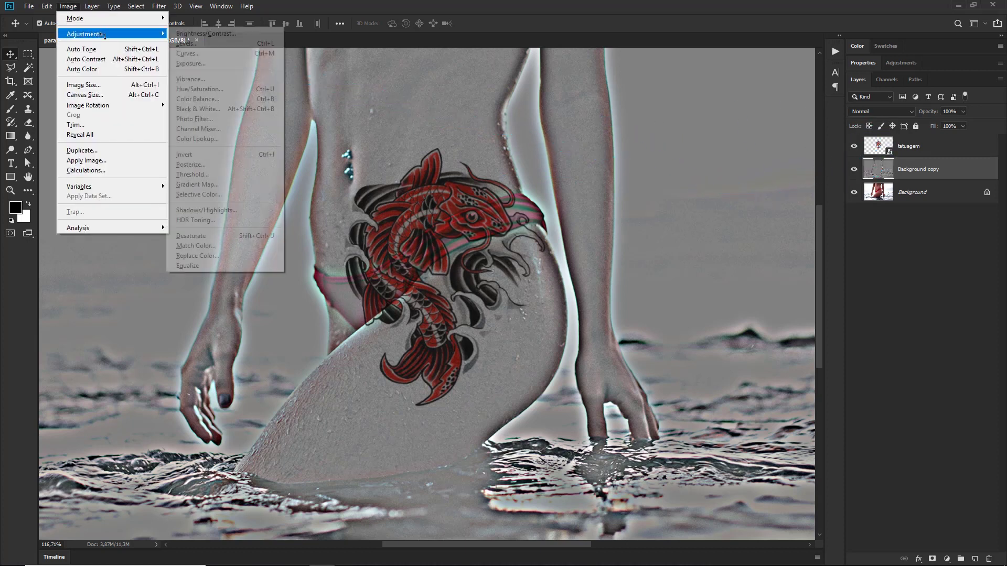
{"action": "mouse_move", "coordinate": [84, 33]}
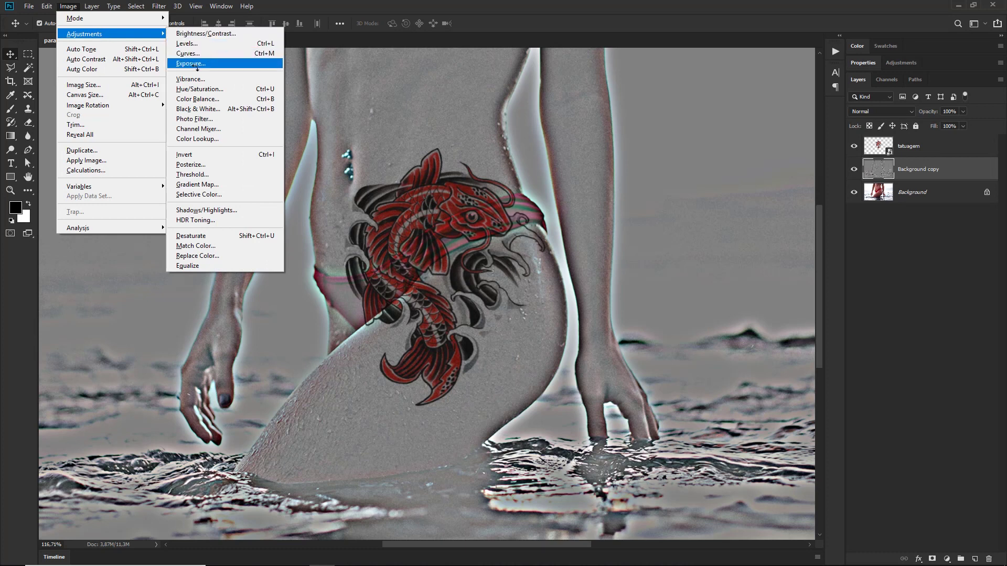
{"action": "left_click", "coordinate": [201, 45]}
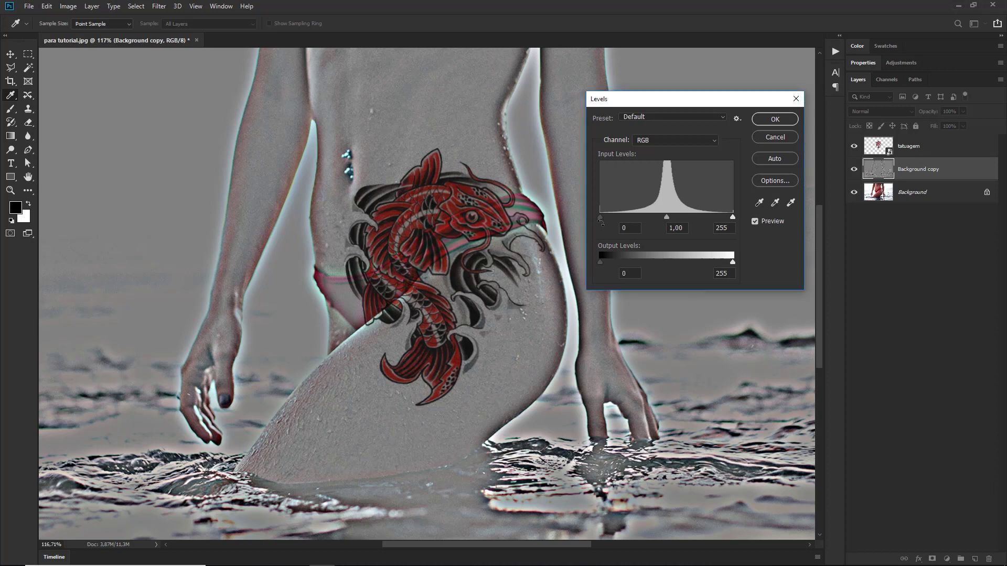
{"action": "left_click_drag", "start_coordinate": [600, 216], "coordinate": [629, 214]}
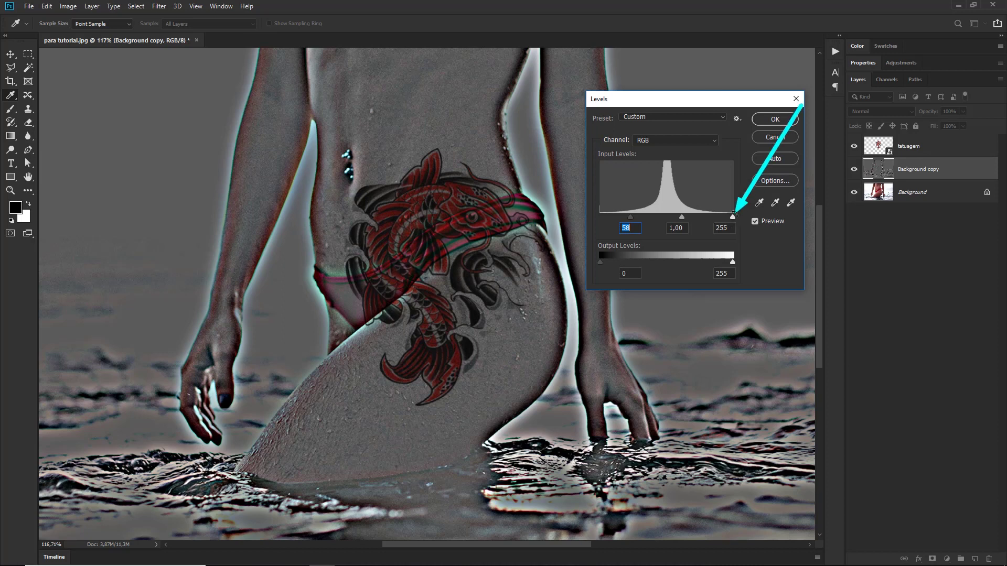
{"action": "left_click_drag", "start_coordinate": [732, 216], "coordinate": [711, 210]}
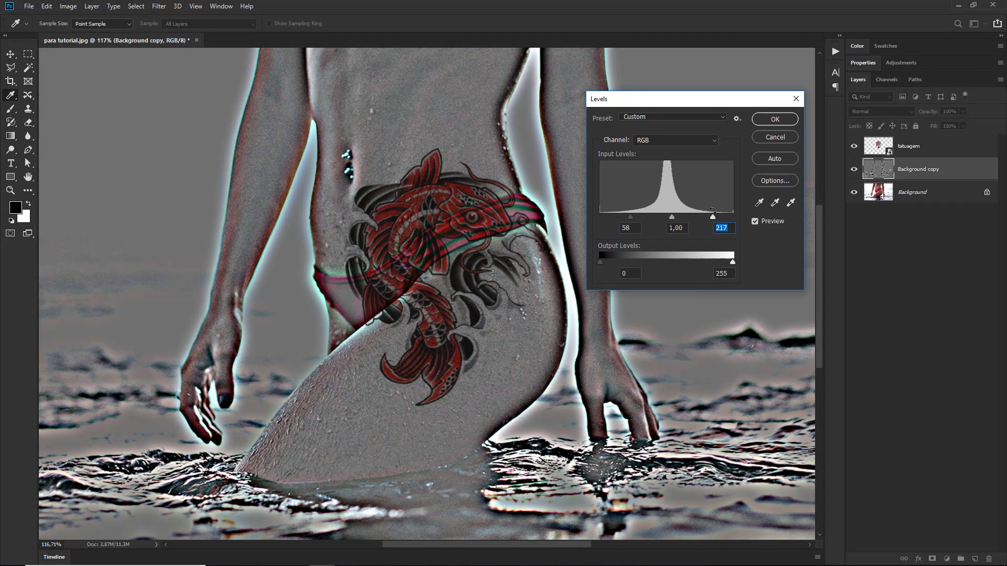
{"action": "left_click", "coordinate": [774, 119]}
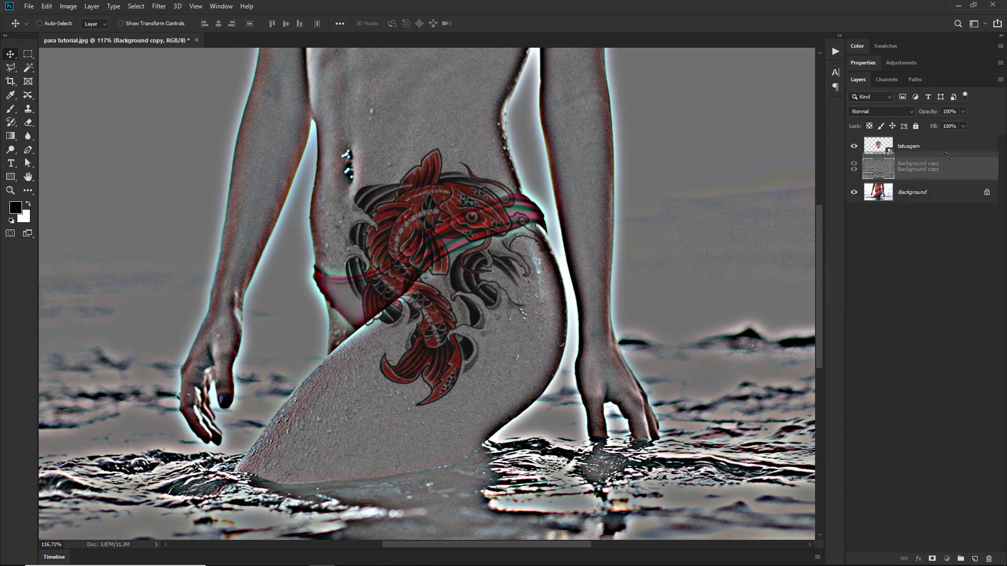
{"action": "left_click_drag", "start_coordinate": [947, 165], "coordinate": [939, 138]}
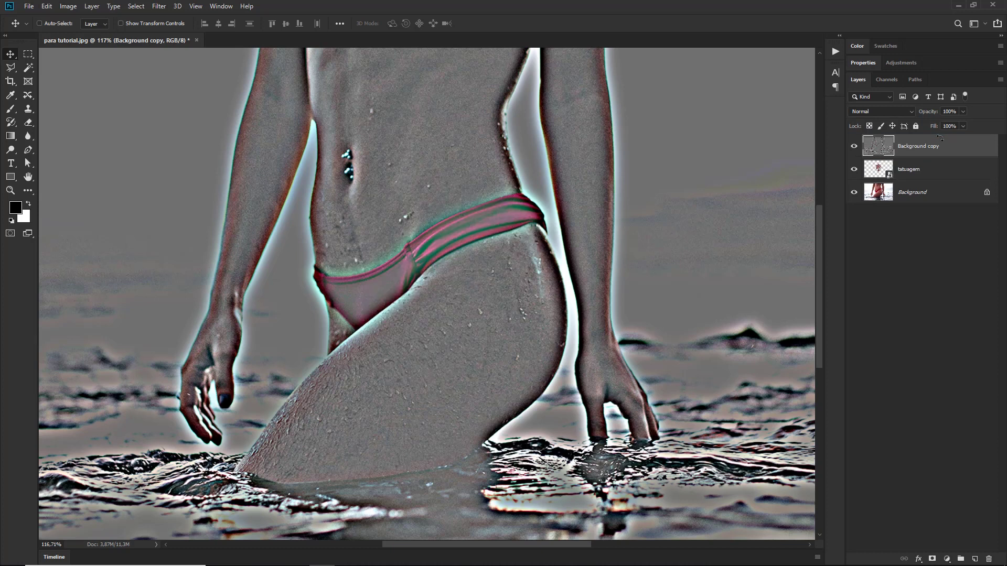
{"action": "key", "text": "ctrl"}
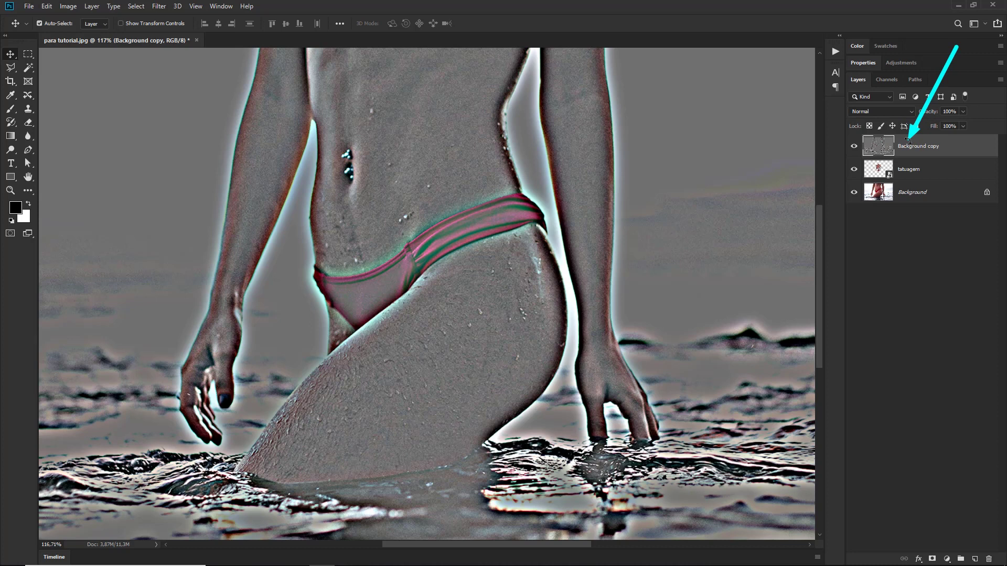
Make Background copy a clipping mask on the tatuagem layer.
{"action": "right_click", "coordinate": [908, 140]}
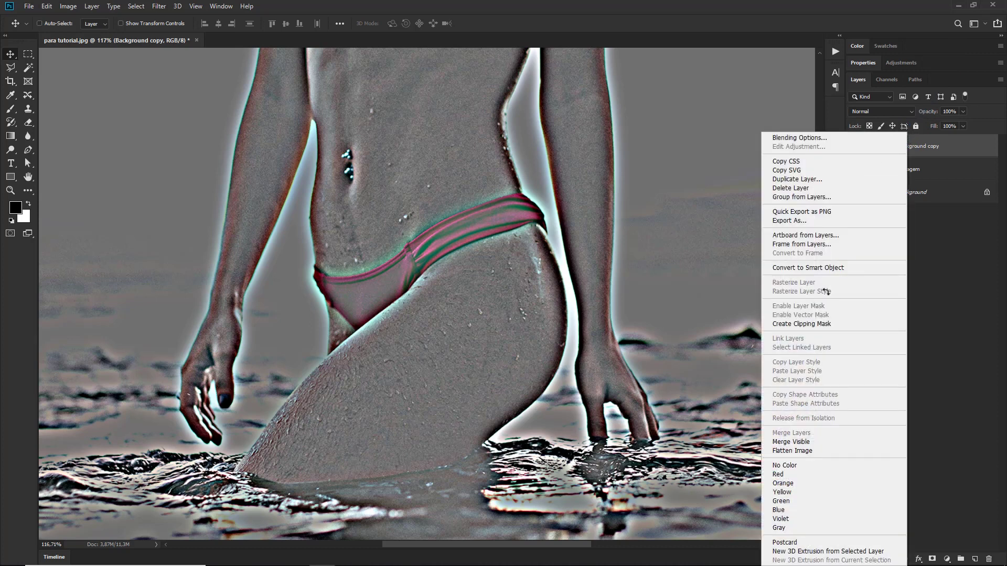
{"action": "left_click", "coordinate": [785, 323]}
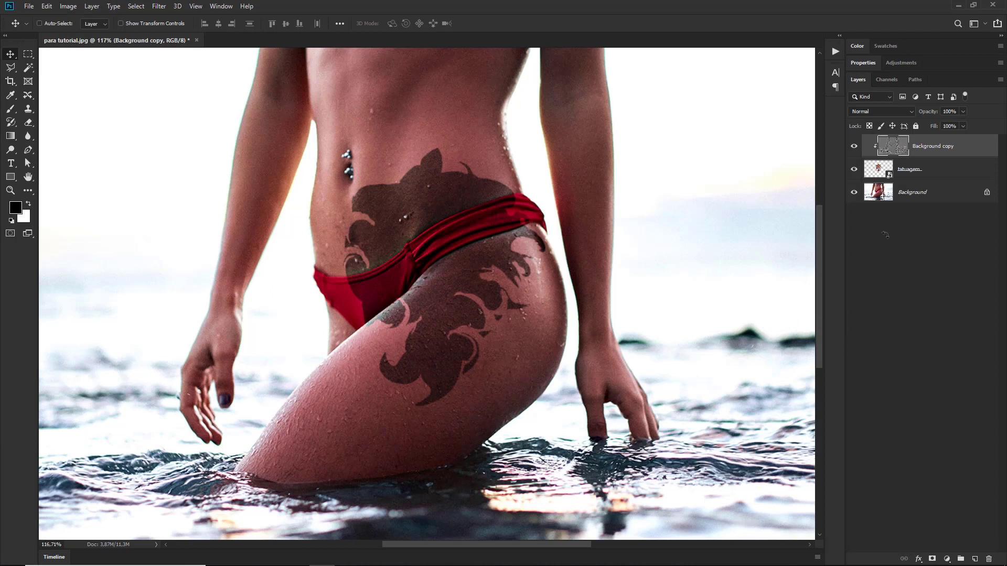
{"action": "key", "text": "ctrl"}
Lower Background copy's opacity to 20% and toggle its visibility to compare.
{"action": "left_click", "coordinate": [962, 111]}
{"action": "mouse_move", "coordinate": [927, 124]}
{"action": "left_mouse_down"}
{"action": "mouse_move", "coordinate": [939, 124]}
{"action": "mouse_move", "coordinate": [915, 124]}
{"action": "left_mouse_up"}
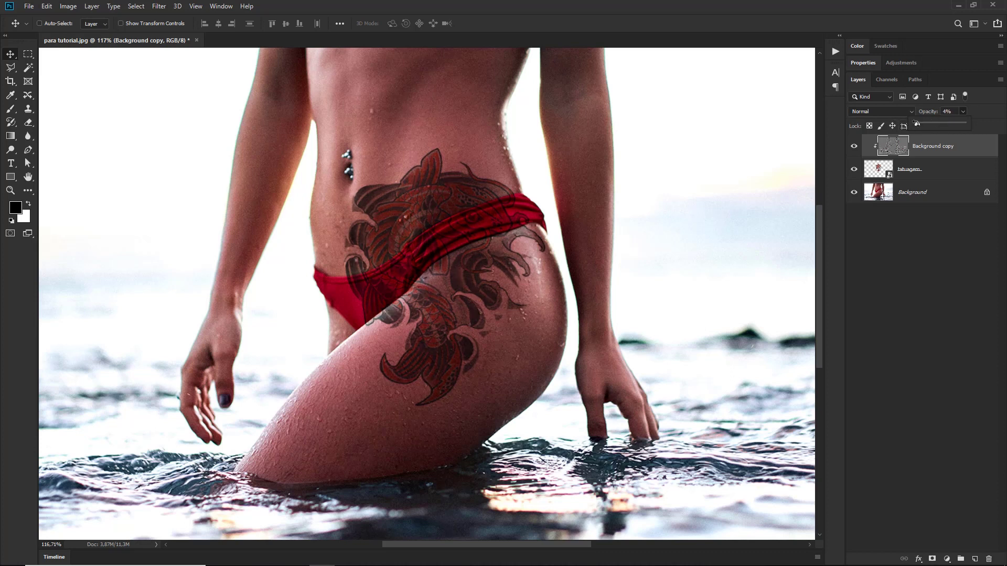
{"action": "left_click_drag", "start_coordinate": [917, 124], "coordinate": [915, 123]}
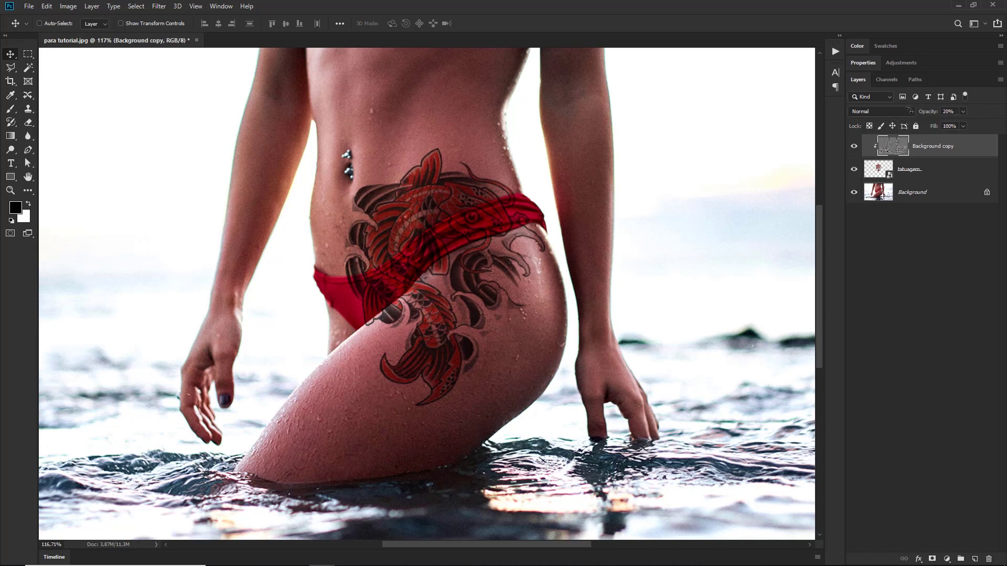
{"action": "left_click", "coordinate": [853, 146]}
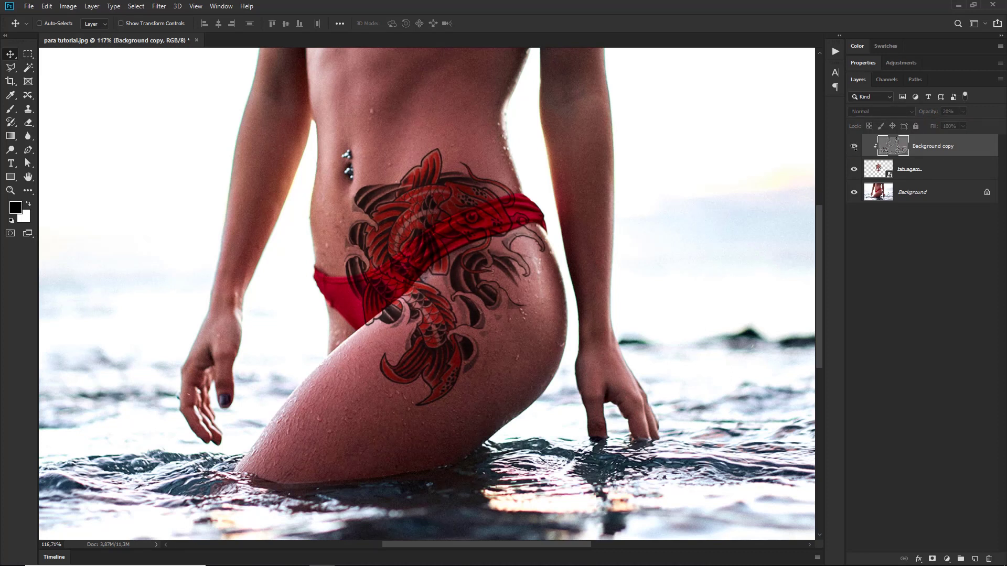
{"action": "left_click", "coordinate": [854, 147]}
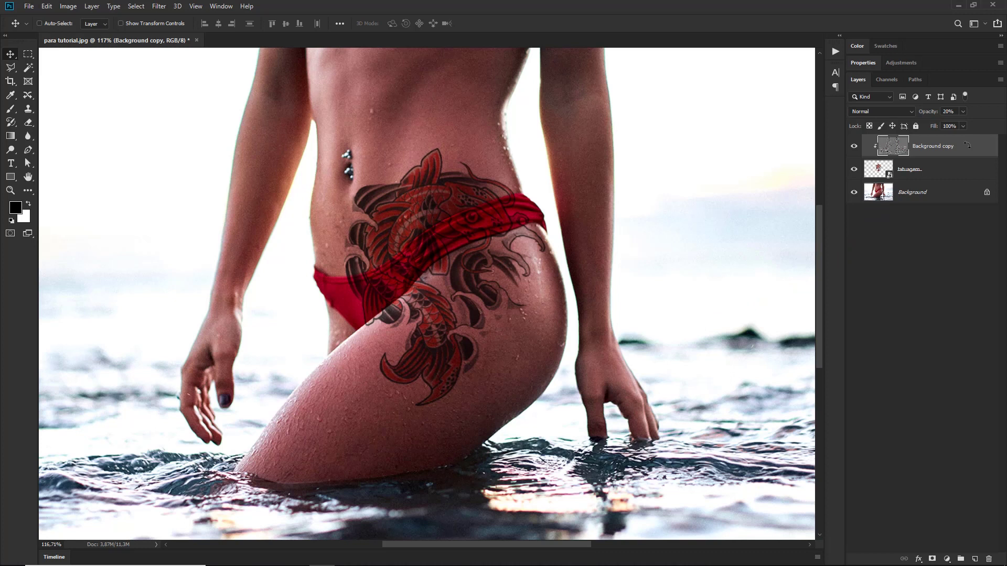
Try merging the tattoo and texture layers from the layer menu, then undo and zoom in.
{"action": "left_click", "coordinate": [934, 169], "text": "ctrl"}
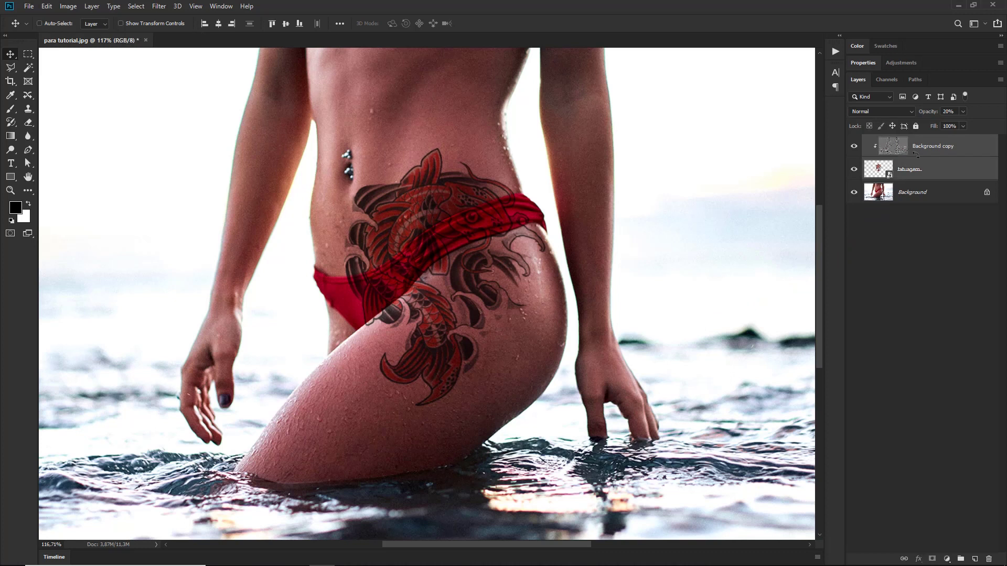
{"action": "right_click", "coordinate": [923, 151]}
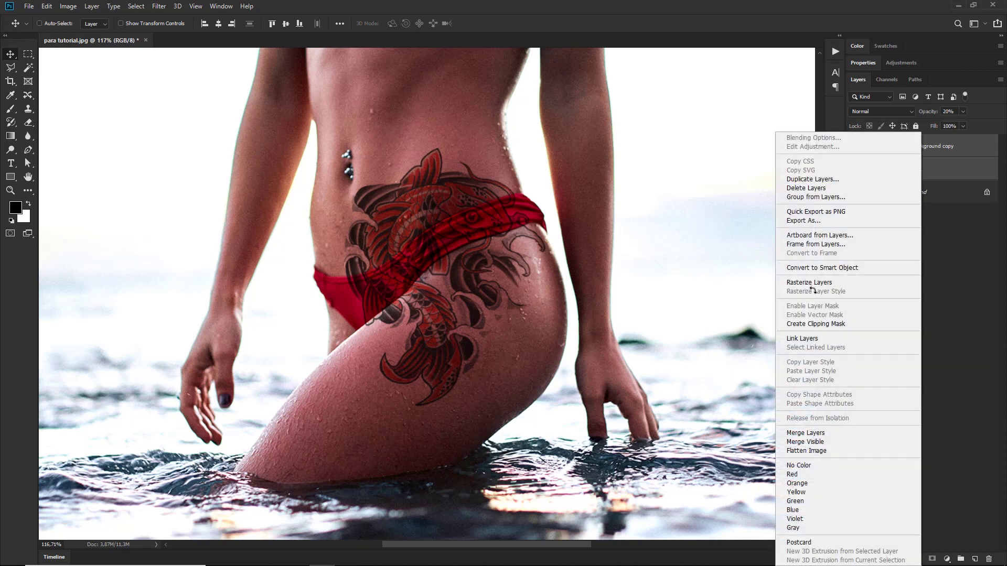
{"action": "left_click", "coordinate": [796, 432]}
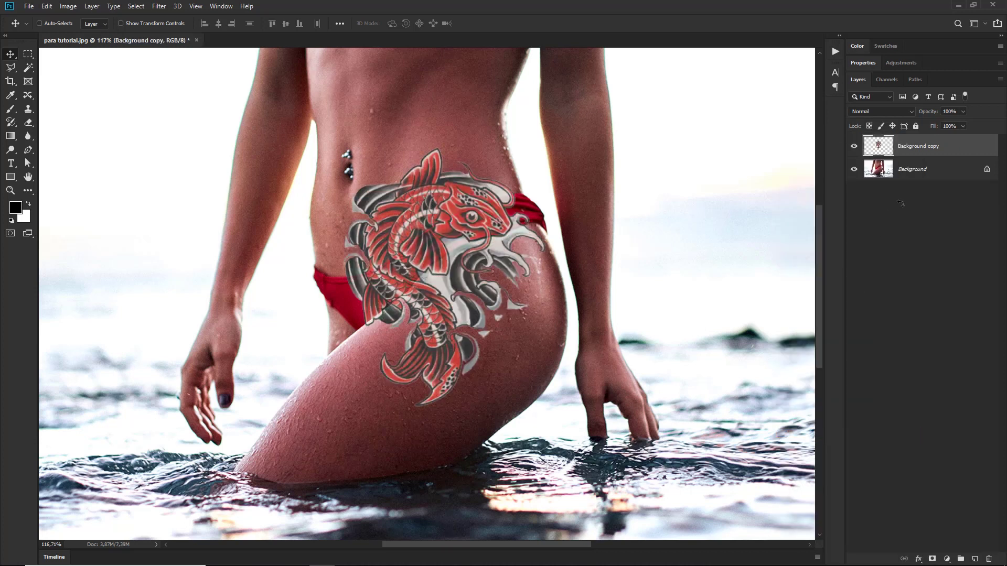
{"action": "mouse_move", "coordinate": [377, 189]}
{"action": "left_mouse_down"}
{"action": "mouse_move", "coordinate": [393, 205]}
{"action": "mouse_move", "coordinate": [531, 231]}
{"action": "left_mouse_up"}
{"action": "key", "text": "ctrl+z"}
{"action": "key", "text": "z"}
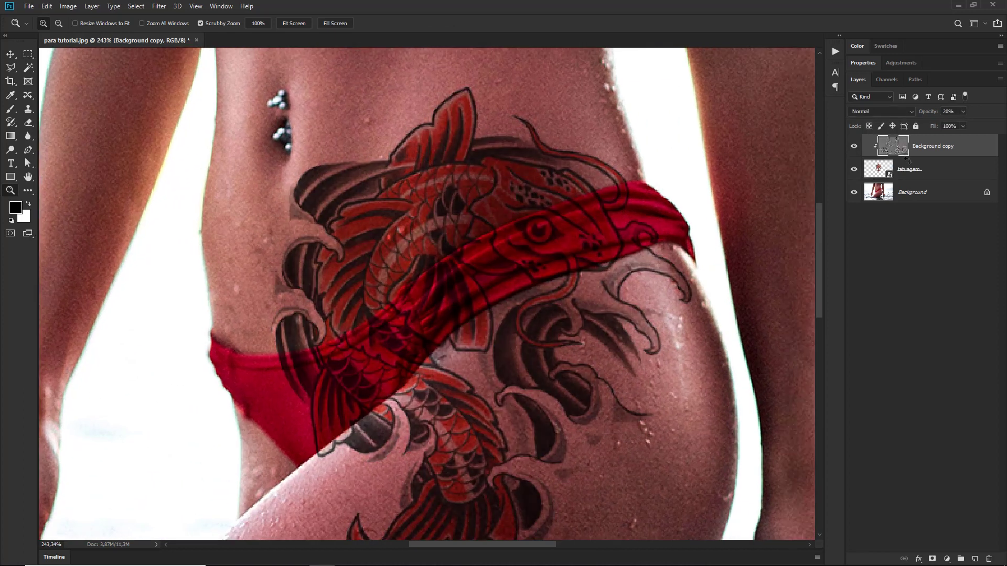
Merge the tattoo and its clipped texture with Ctrl+E and set the result to Multiply.
{"action": "left_click", "coordinate": [913, 169], "text": "shift"}
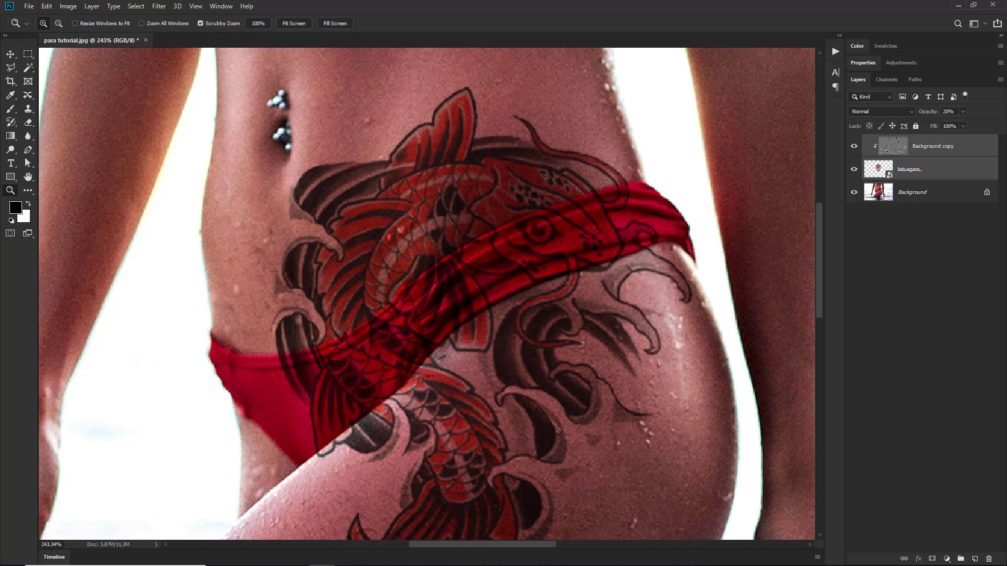
{"action": "key", "text": "ctrl+e"}
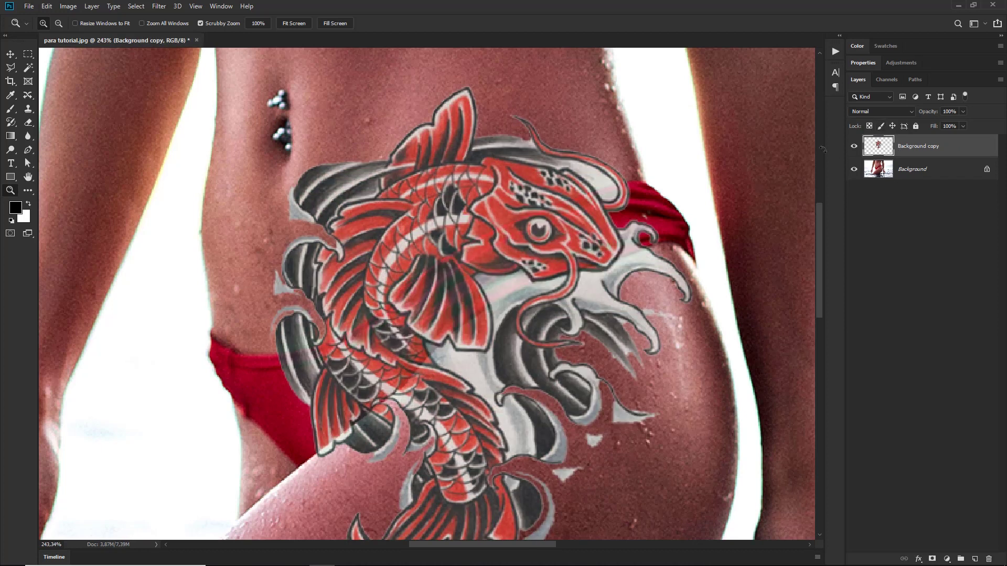
{"action": "left_click", "coordinate": [865, 111]}
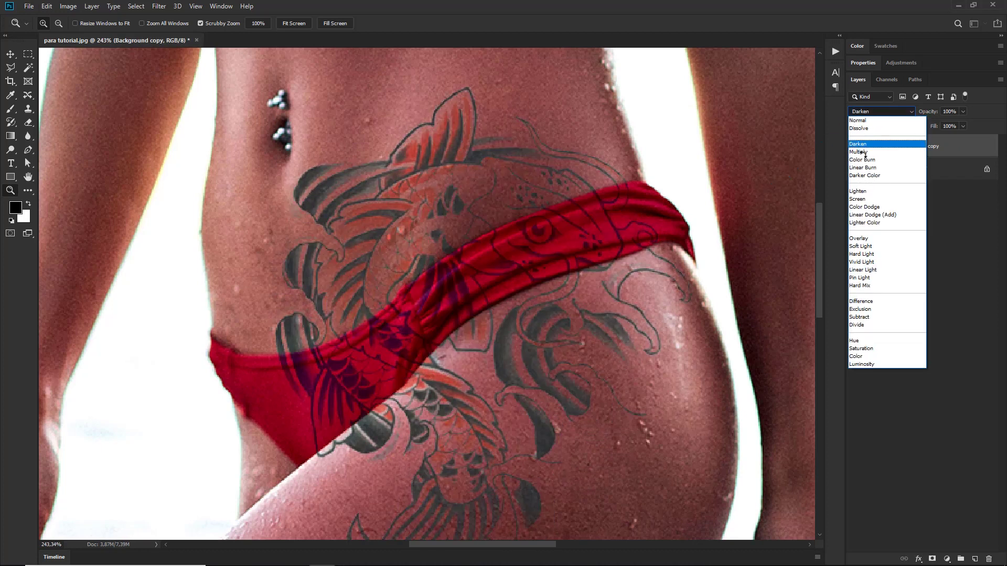
{"action": "left_click", "coordinate": [860, 152]}
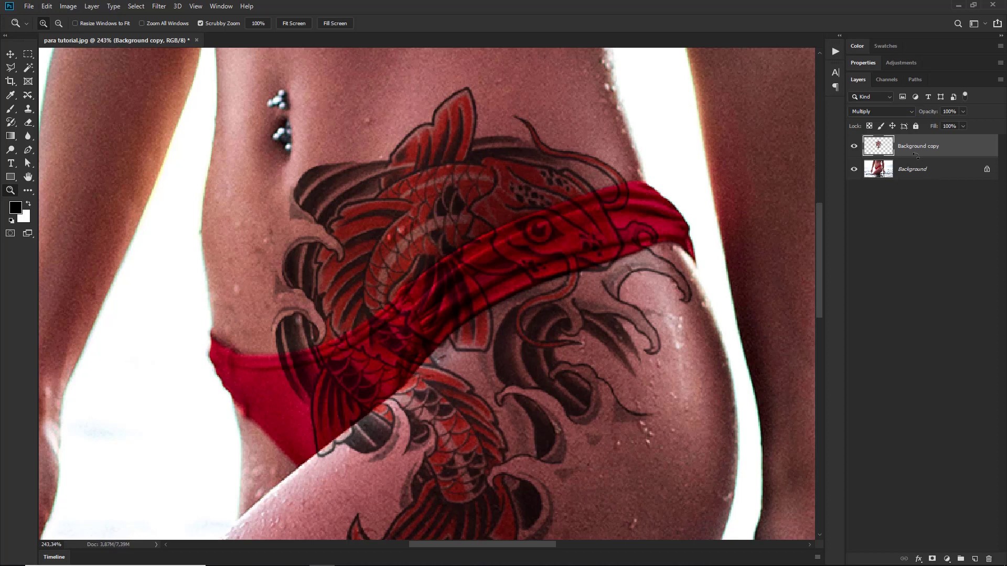
{"action": "scroll", "coordinate": [476, 241], "scroll_direction": "down", "scroll_amount": 5}
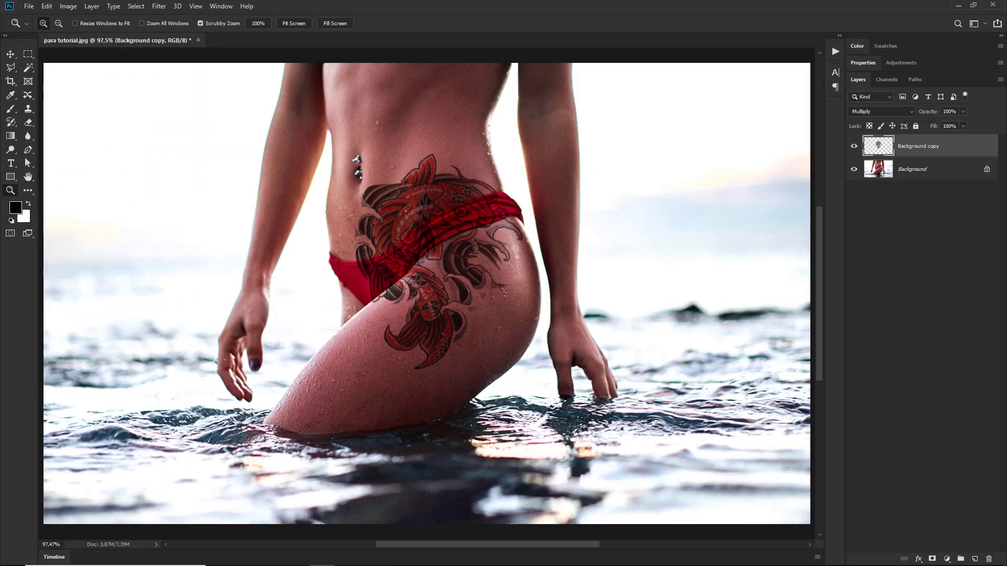
{"action": "scroll", "coordinate": [476, 241], "scroll_direction": "up", "scroll_amount": 3}
{"action": "scroll", "coordinate": [476, 241], "scroll_direction": "left", "scroll_amount": 2}
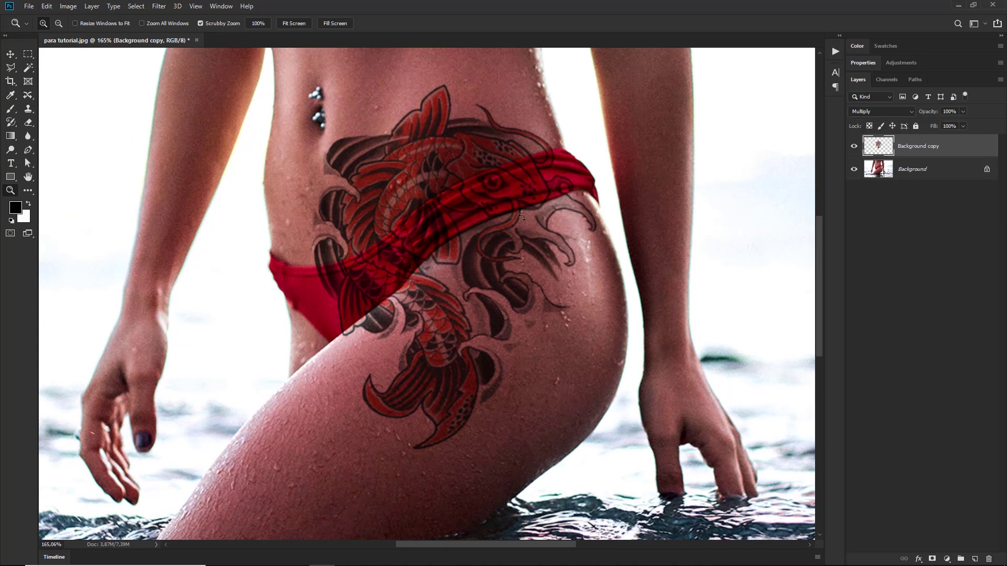
{"action": "scroll", "coordinate": [521, 217], "scroll_direction": "down", "scroll_amount": 2}
{"action": "key", "text": "v"}
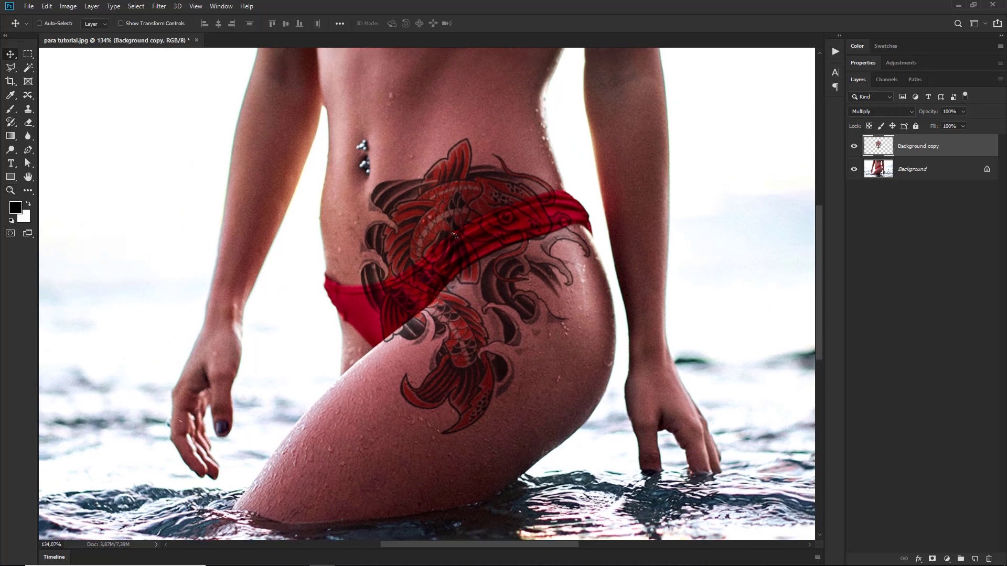
{"action": "key", "text": "ctrl"}
Split the Underlying Layer Blend If sliders so light skin and shadows (about 41) break through the koi.
{"action": "double_click", "coordinate": [953, 145]}
{"action": "mouse_move", "coordinate": [865, 16]}
{"action": "left_mouse_down"}
{"action": "mouse_move", "coordinate": [800, 84]}
{"action": "mouse_move", "coordinate": [833, 88]}
{"action": "left_mouse_up"}
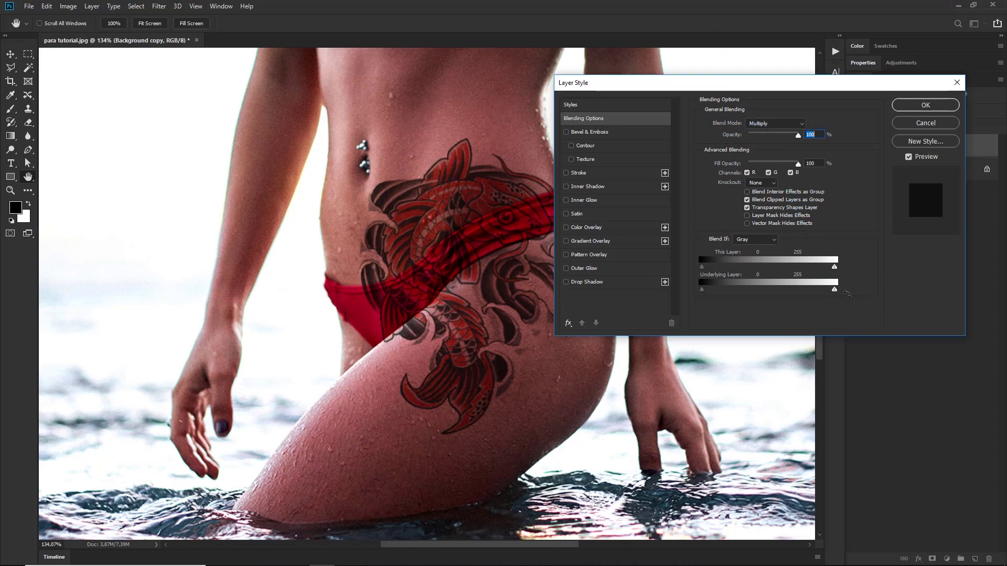
{"action": "key", "text": "alt"}
{"action": "mouse_move", "coordinate": [833, 289]}
{"action": "left_mouse_down"}
{"action": "mouse_move", "coordinate": [770, 288]}
{"action": "mouse_move", "coordinate": [736, 274]}
{"action": "mouse_move", "coordinate": [766, 273]}
{"action": "mouse_move", "coordinate": [739, 280]}
{"action": "left_mouse_up"}
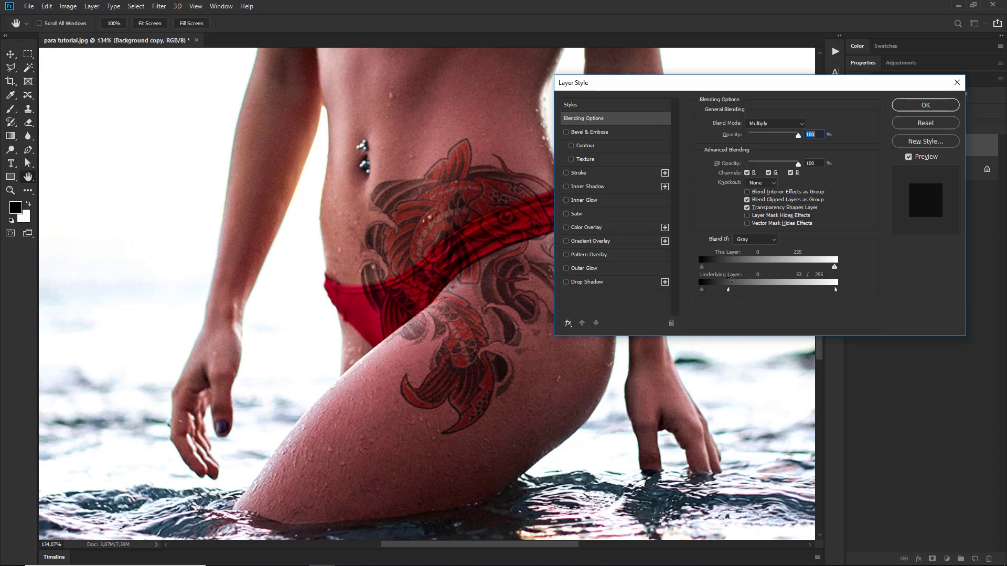
{"action": "key", "text": "alt"}
{"action": "left_click_drag", "start_coordinate": [728, 289], "coordinate": [720, 291]}
{"action": "mouse_move", "coordinate": [701, 290]}
{"action": "left_mouse_down"}
{"action": "mouse_move", "coordinate": [729, 290]}
{"action": "mouse_move", "coordinate": [702, 290]}
{"action": "left_mouse_up"}
{"action": "left_click", "coordinate": [909, 106]}
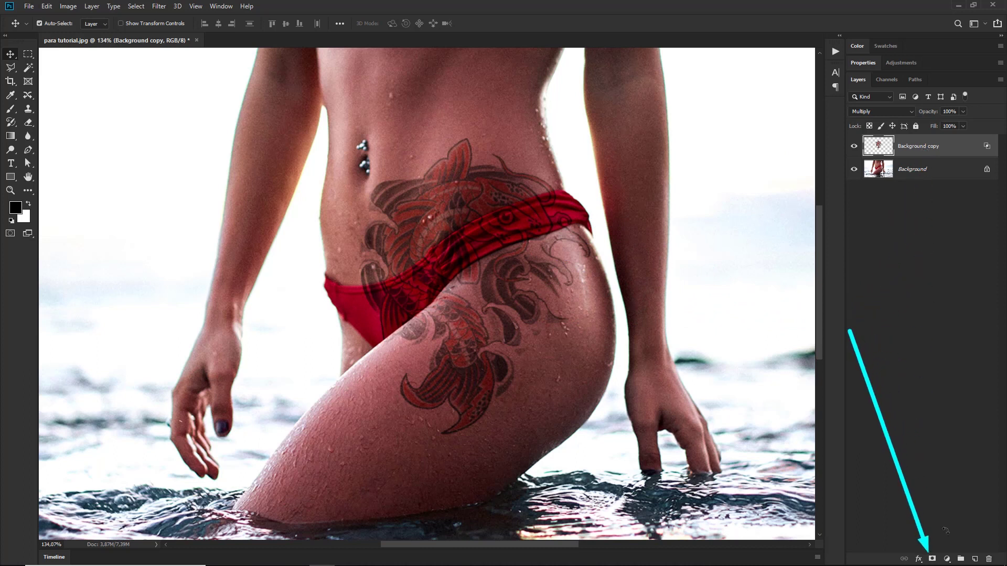
Add a white layer mask to the merged koi layer and link it to the layer.
{"action": "key", "text": "ctrl"}
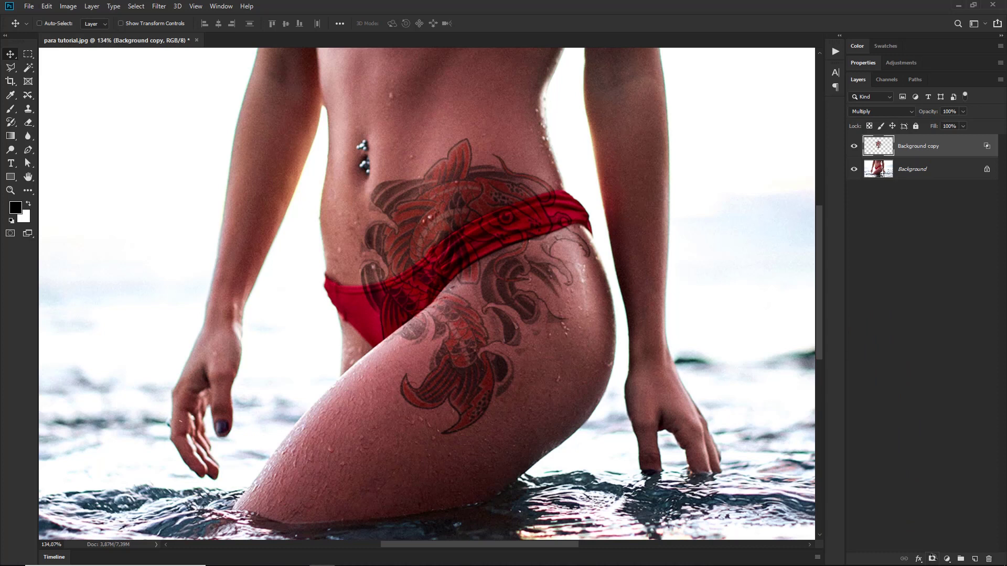
{"action": "left_click", "coordinate": [932, 559]}
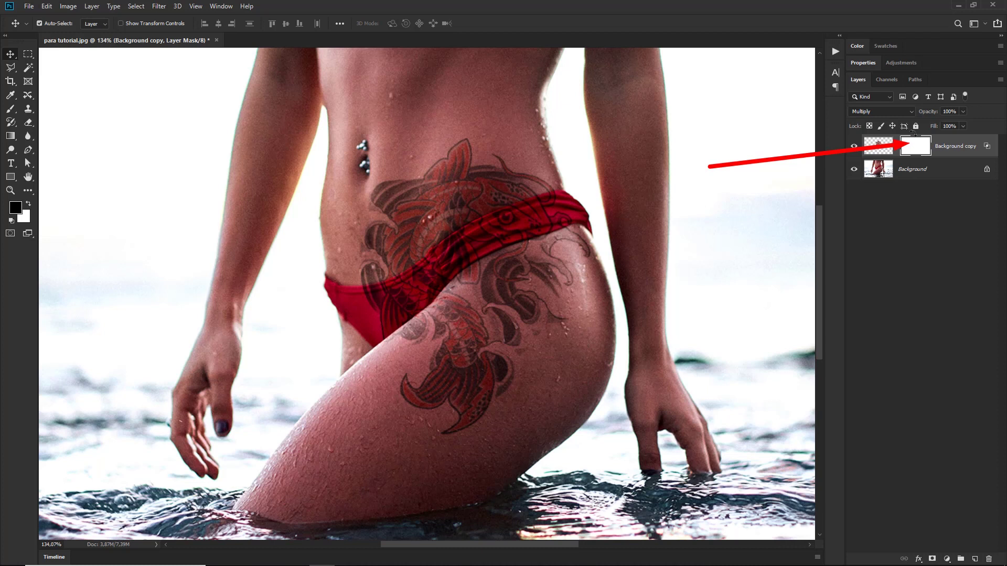
{"action": "left_click", "coordinate": [897, 146]}
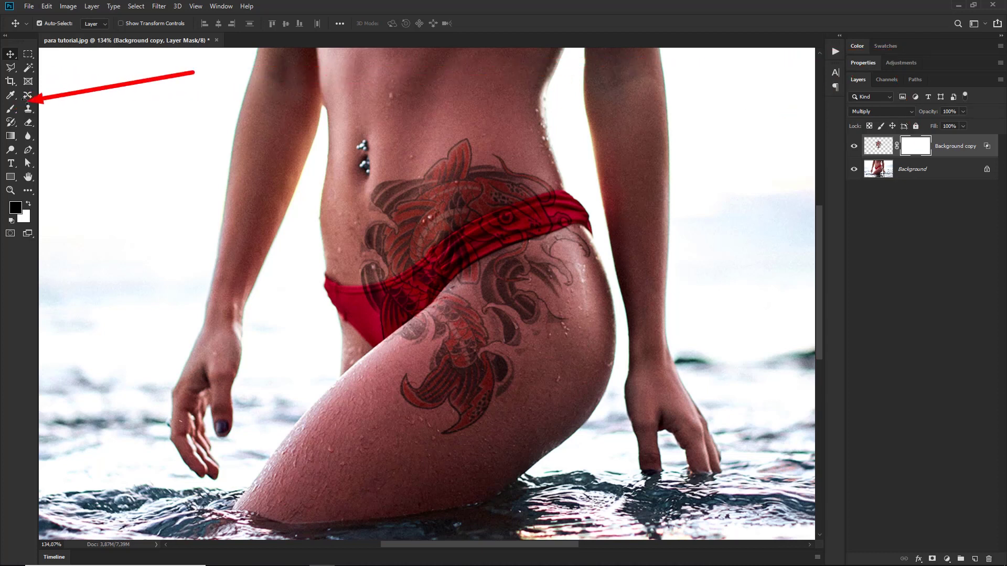
Pick the Brush tool with the Soft Round preset from General Brushes.
{"action": "left_click", "coordinate": [11, 109]}
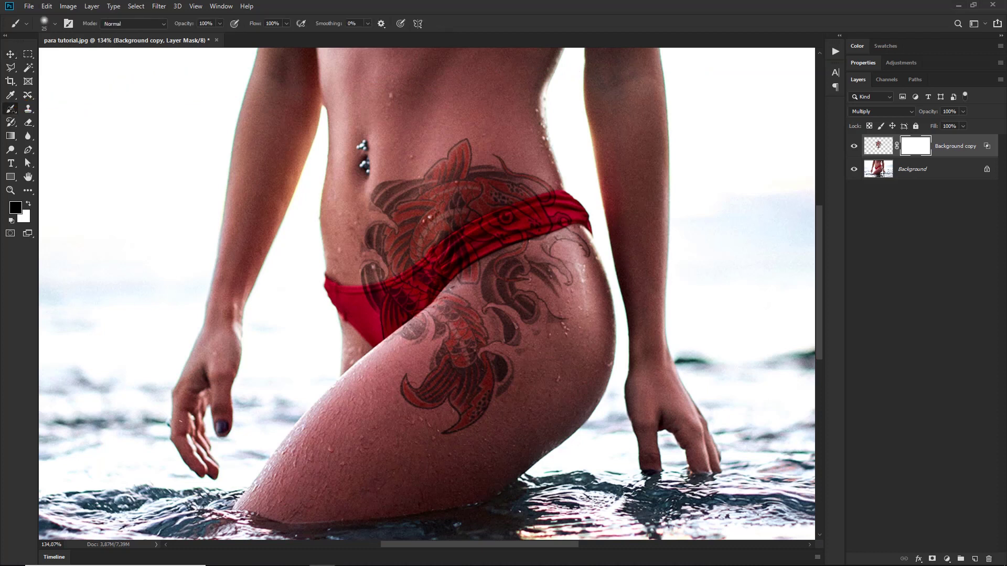
{"action": "right_click", "coordinate": [420, 180]}
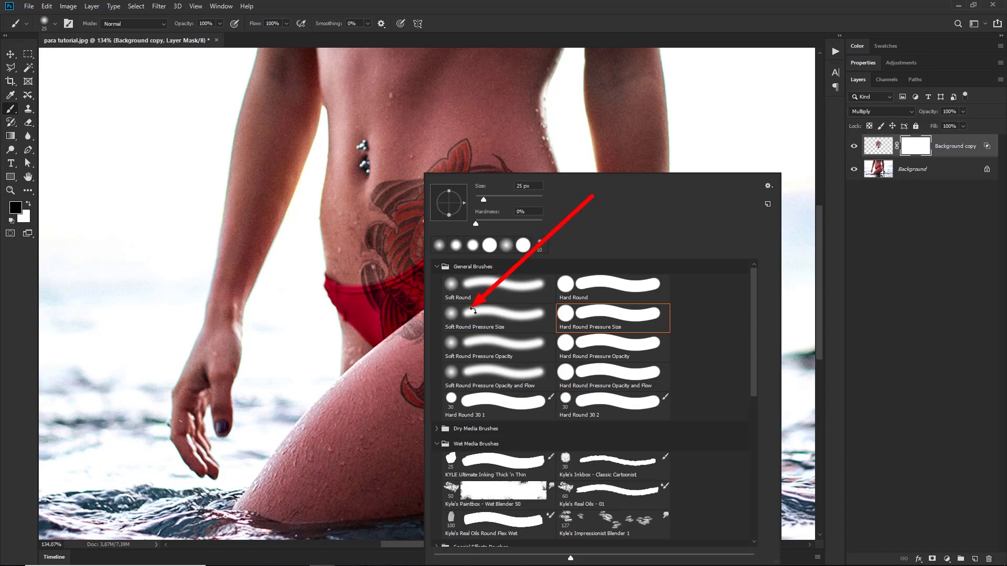
{"action": "double_click", "coordinate": [482, 284]}
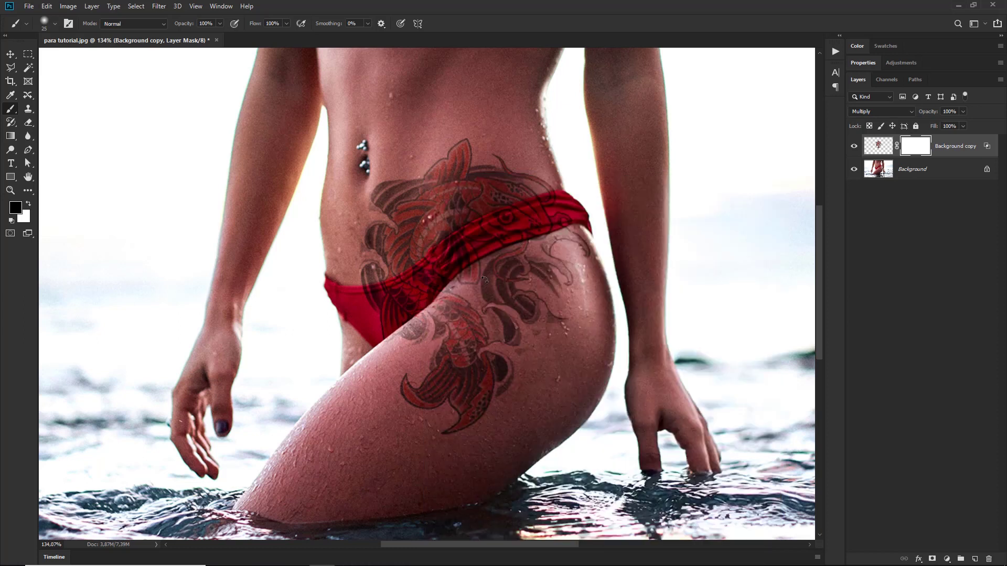
{"action": "right_click", "coordinate": [477, 255]}
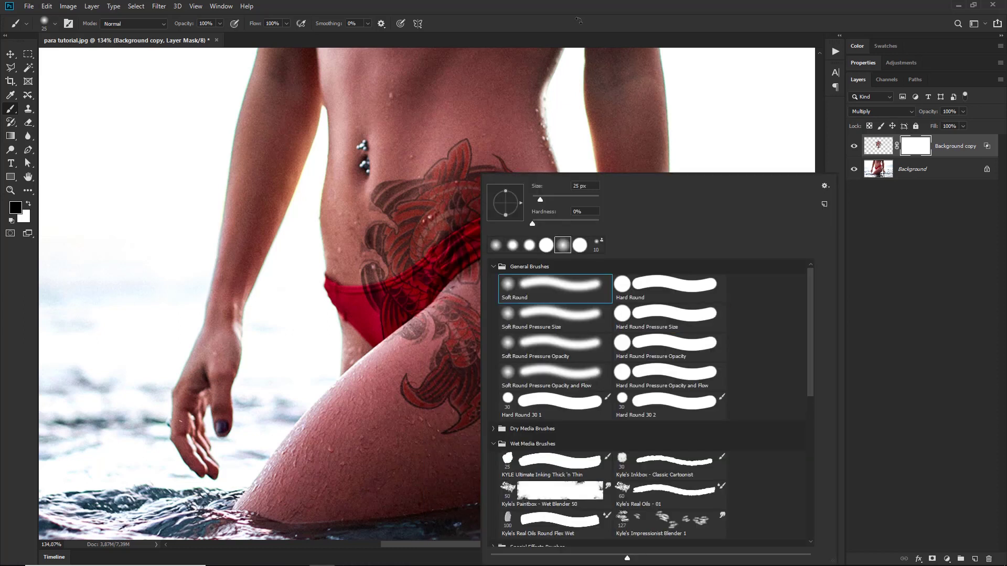
{"action": "left_click", "coordinate": [311, 198]}
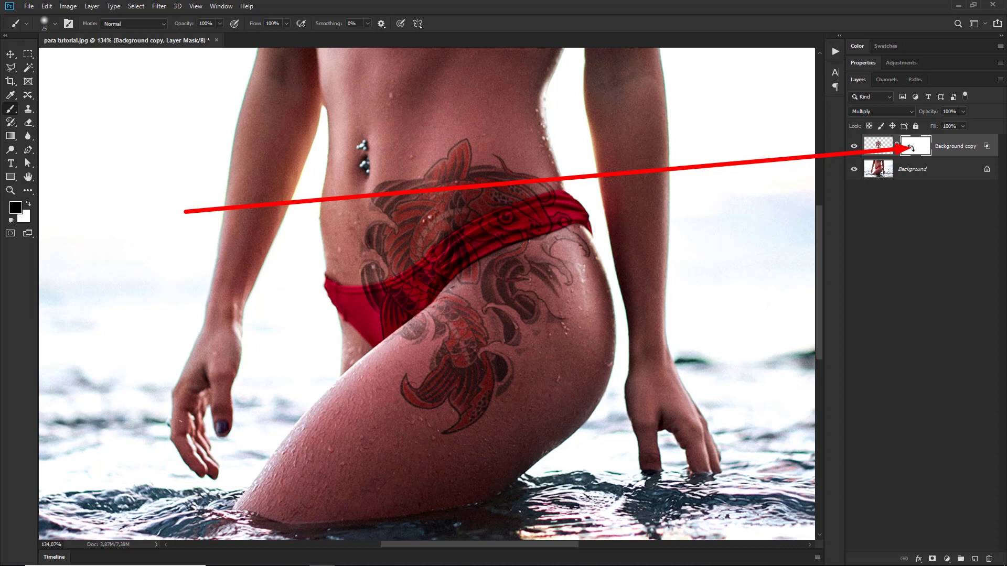
Zoom in on the hip and paint black on the mask over the bikini's lower edge, band and front.
{"action": "key", "text": "ctrl+comma"}
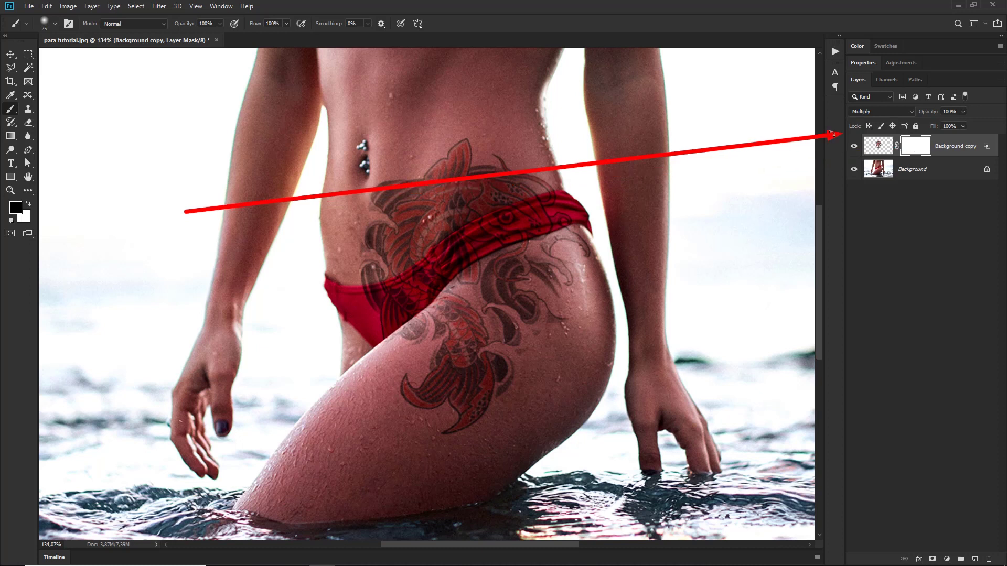
{"action": "key", "text": "ctrl+comma"}
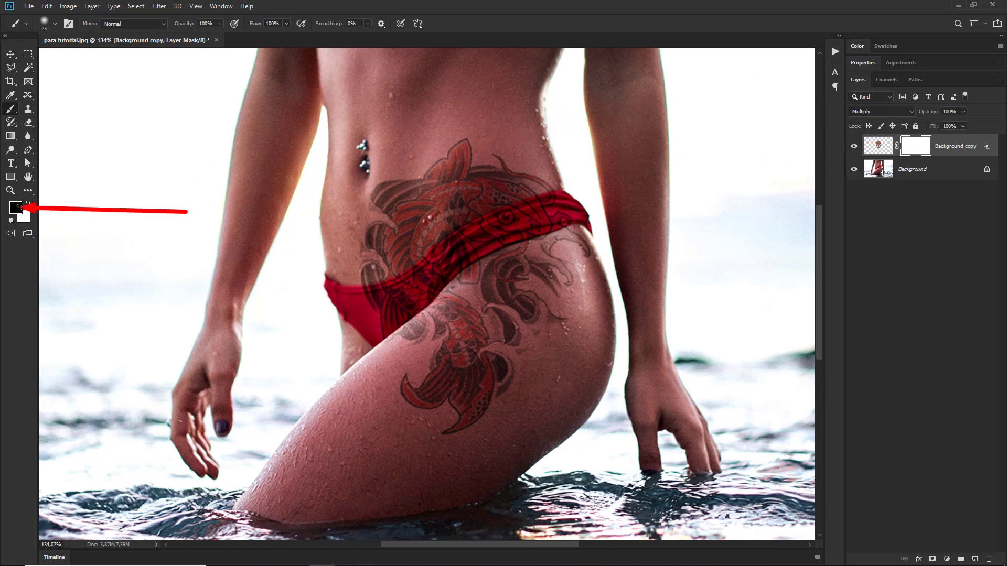
{"action": "left_click_drag", "start_coordinate": [459, 210], "coordinate": [332, 329]}
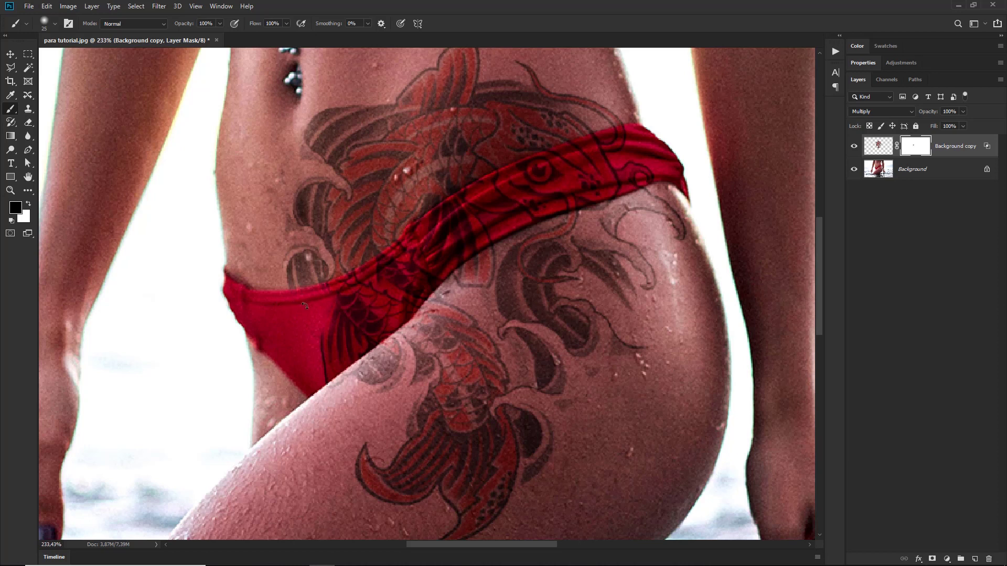
{"action": "left_click_drag", "start_coordinate": [305, 306], "coordinate": [288, 307]}
{"action": "left_click_drag", "start_coordinate": [413, 262], "coordinate": [561, 177]}
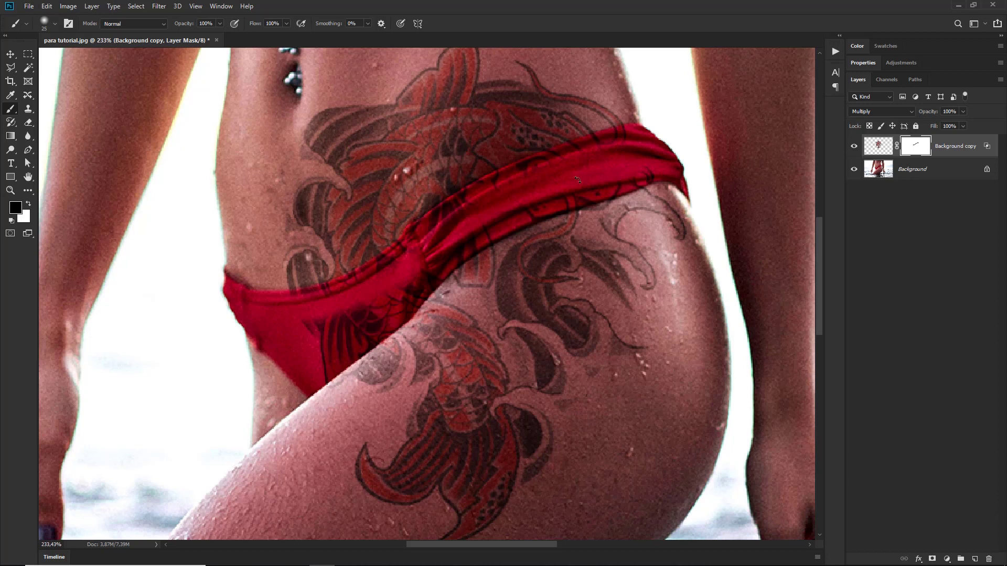
{"action": "left_click_drag", "start_coordinate": [421, 273], "coordinate": [287, 340]}
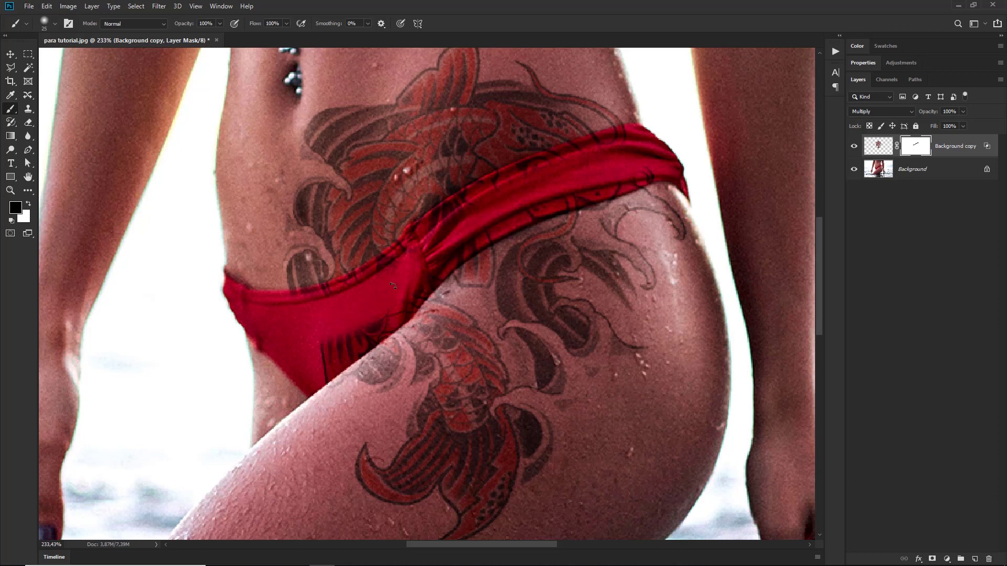